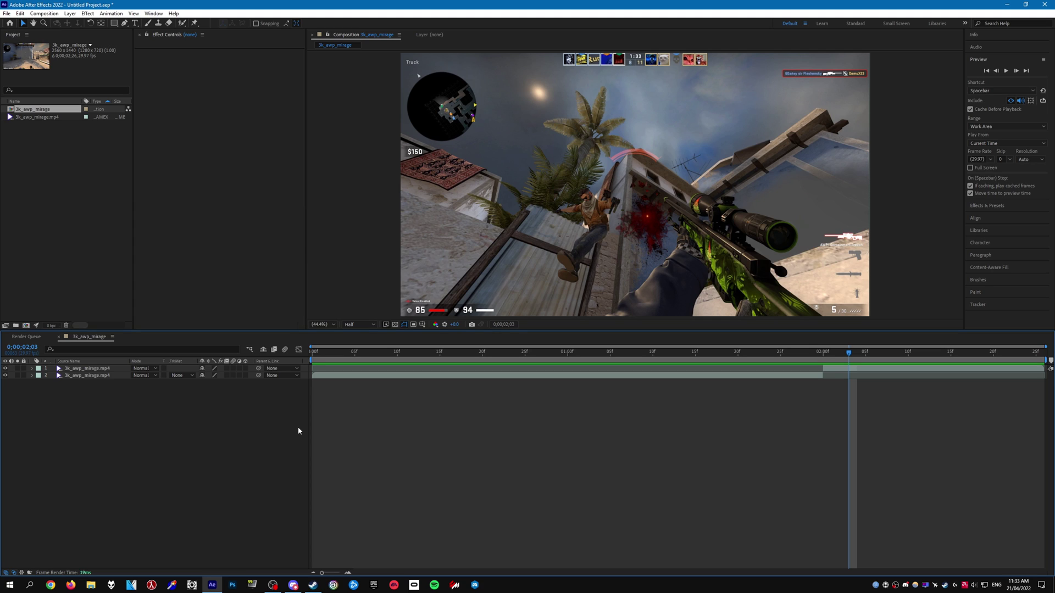
# Duplicate the top 3k_awp_mirage.mp4 layer into a third copy and solo that new top layer
pyautogui.click(848, 372)
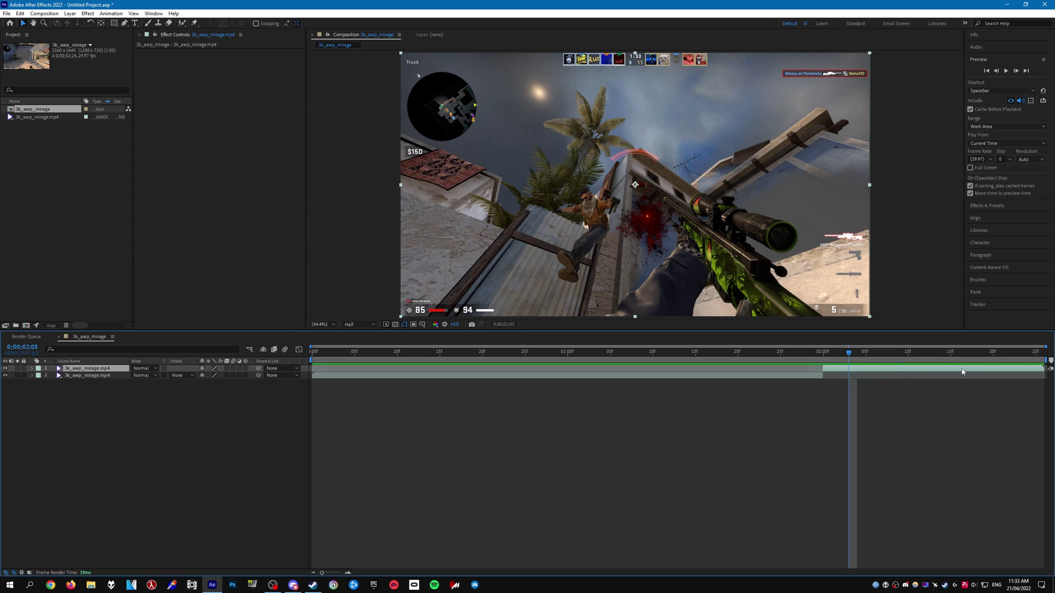
pyautogui.moveTo(852, 356); pyautogui.dragTo(872, 370)
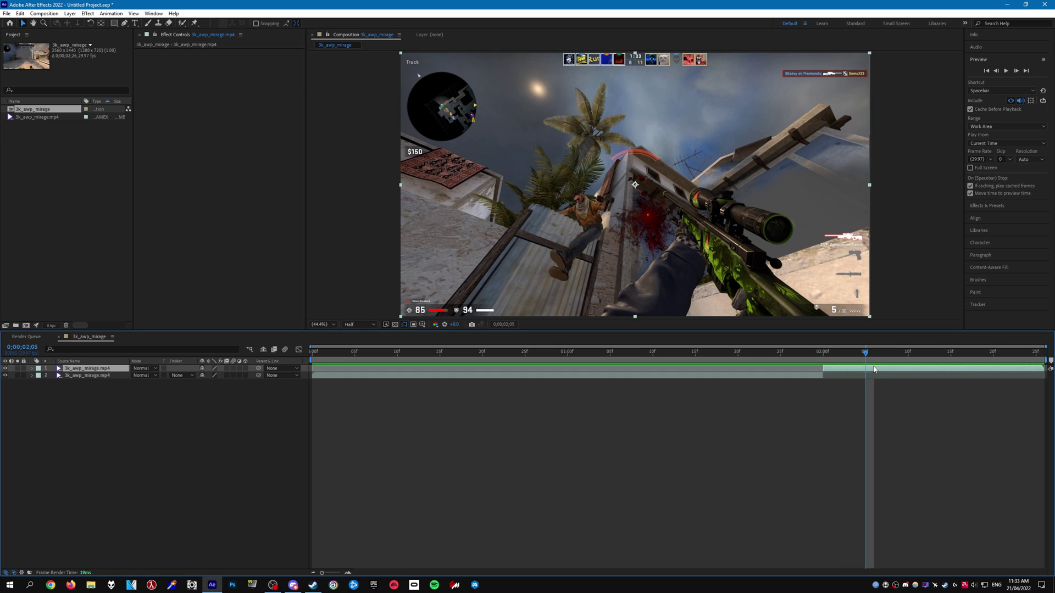
pyautogui.click(253, 392)
pyautogui.click(120, 372)
pyautogui.hotkey('ctrl', 'd')
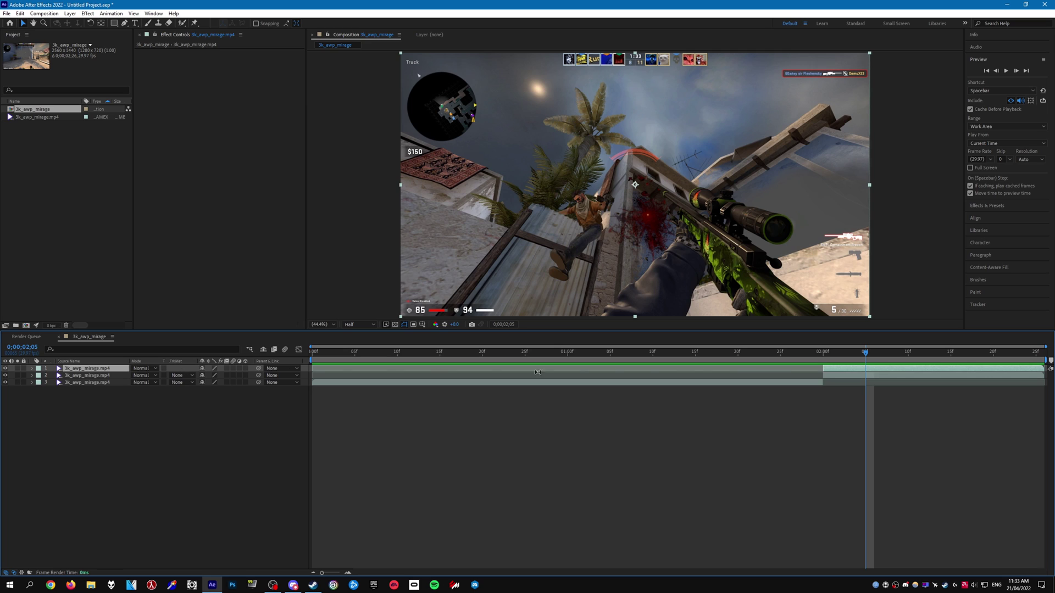
pyautogui.click(857, 354)
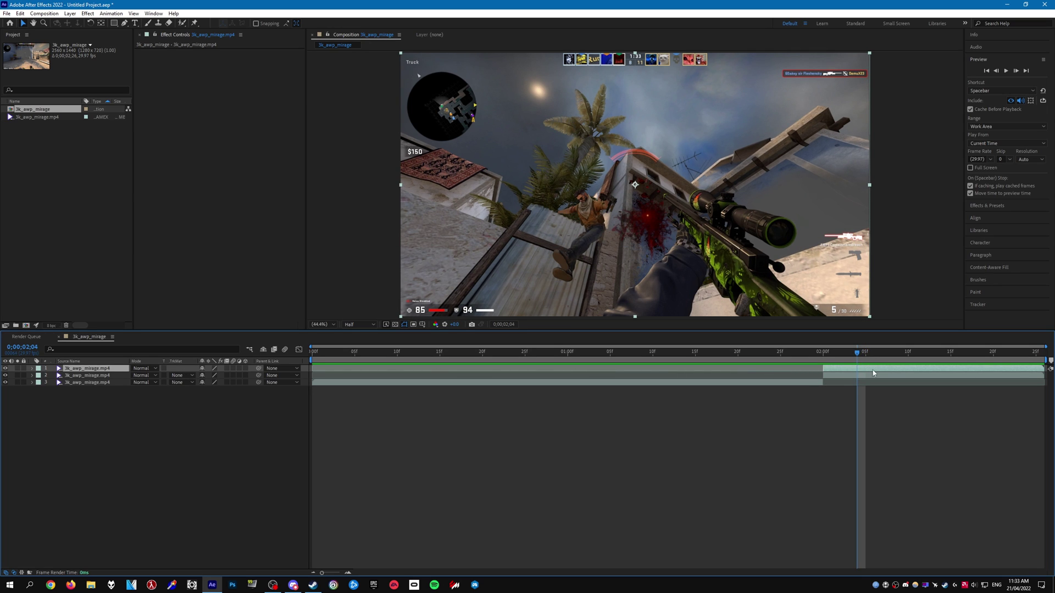
pyautogui.click(865, 355)
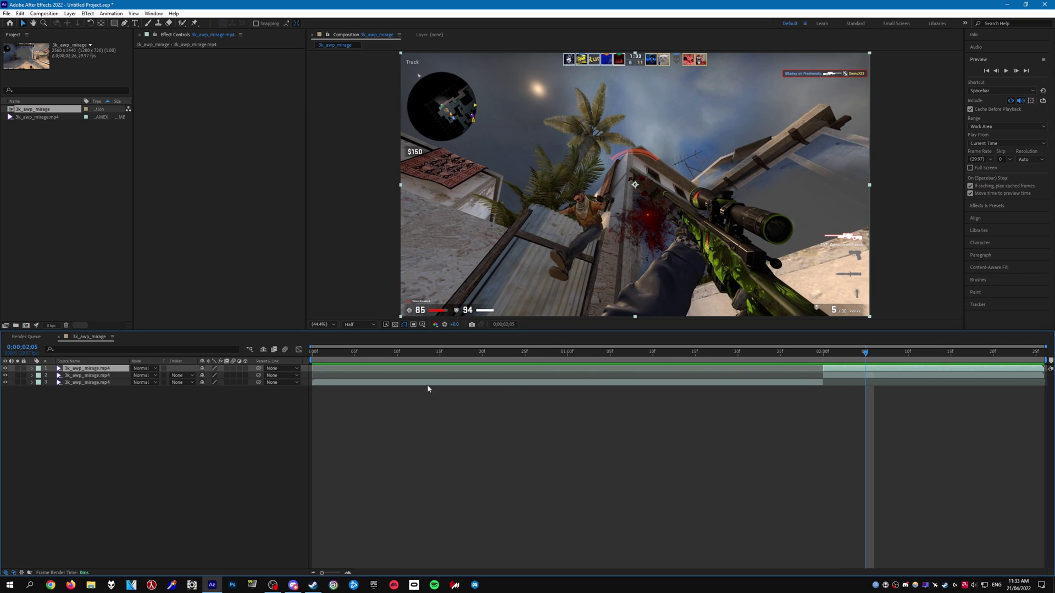
pyautogui.click(17, 368)
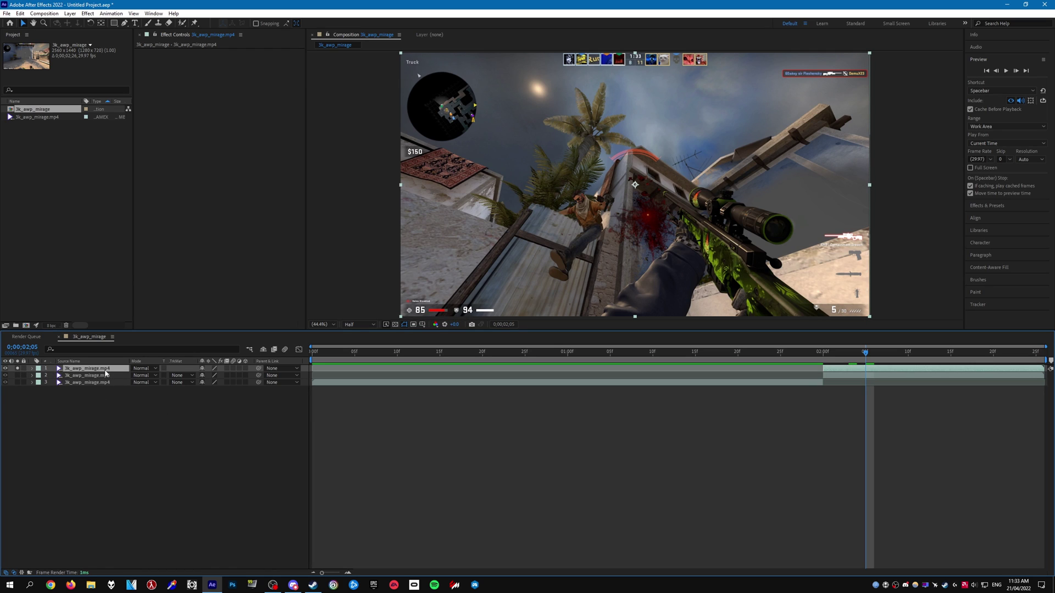
# Apply the Tint and Glow effects to the top clip layer via the effect search
pyautogui.hotkey('ctrl', 'space')
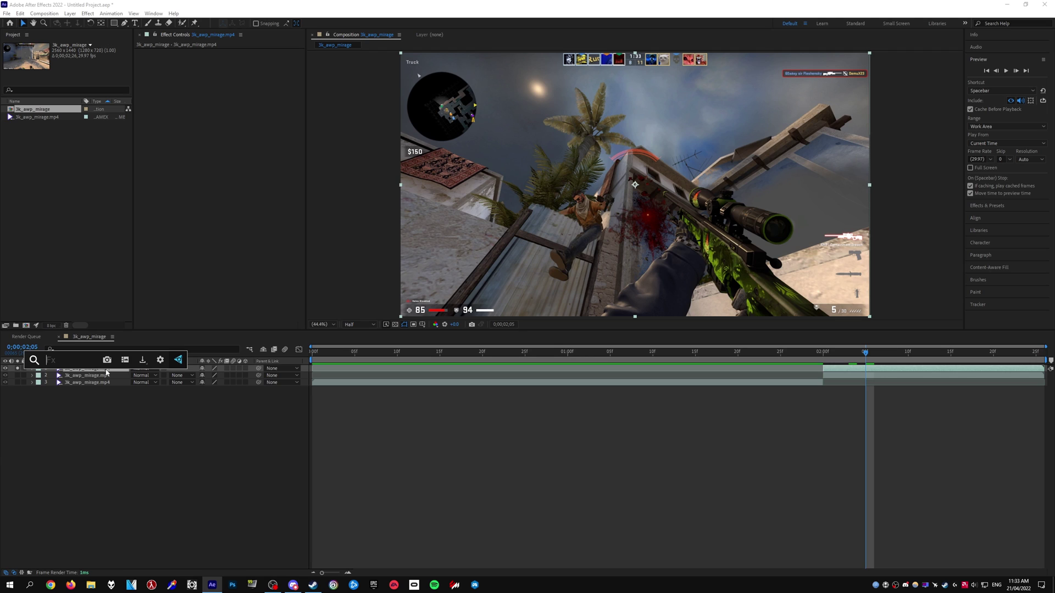
pyautogui.write('tint')
pyautogui.press('Return')
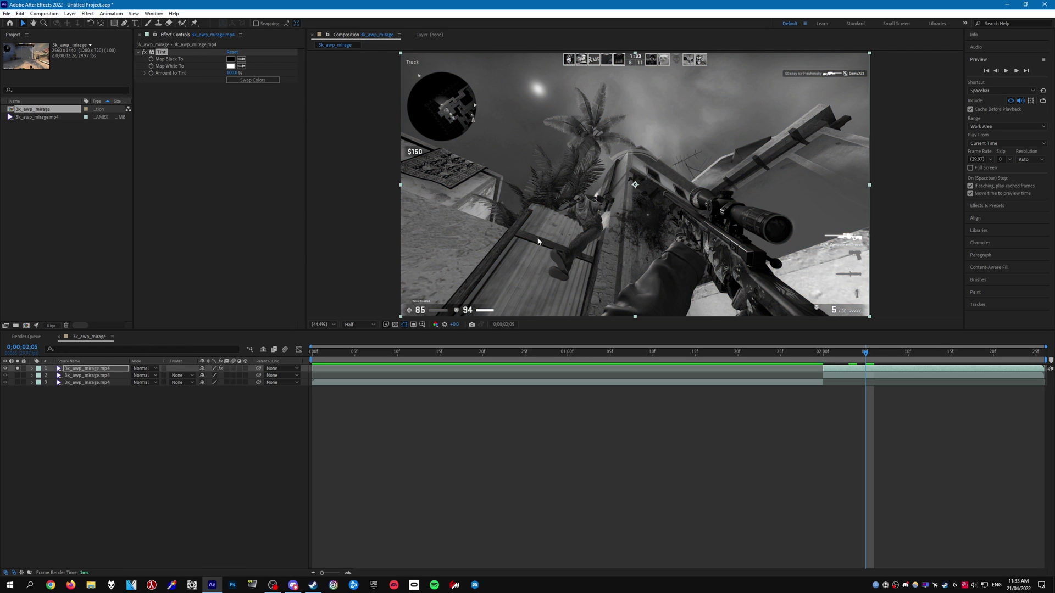
pyautogui.hotkey('ctrl', 'space')
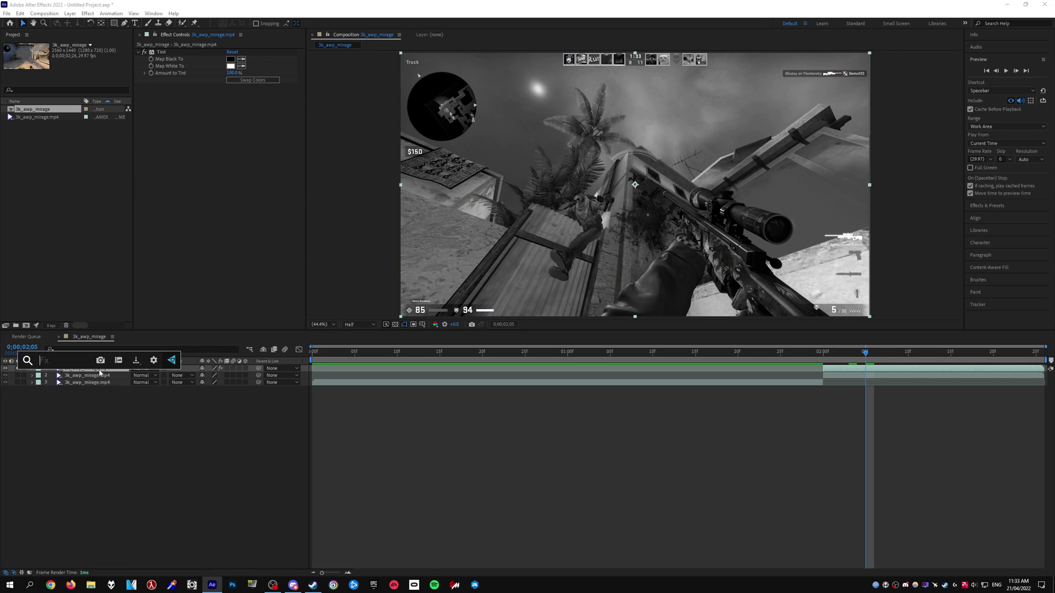
pyautogui.write('glow')
pyautogui.press('Return')
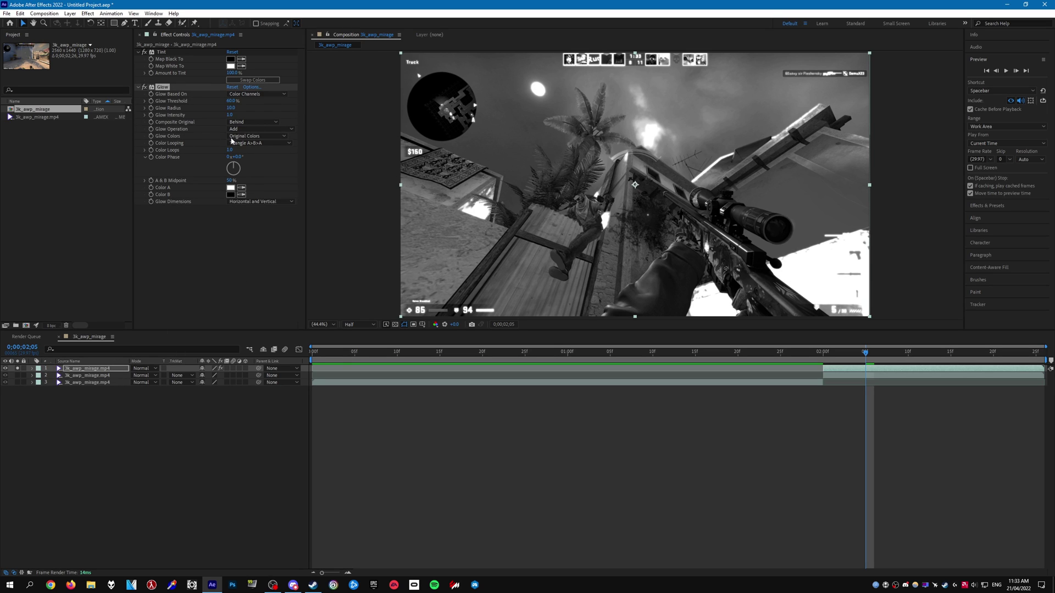
# Set Glow Colors to A & B Colors with Color A light blue (73D2FE)
pyautogui.click(257, 135)
pyautogui.click(263, 155)
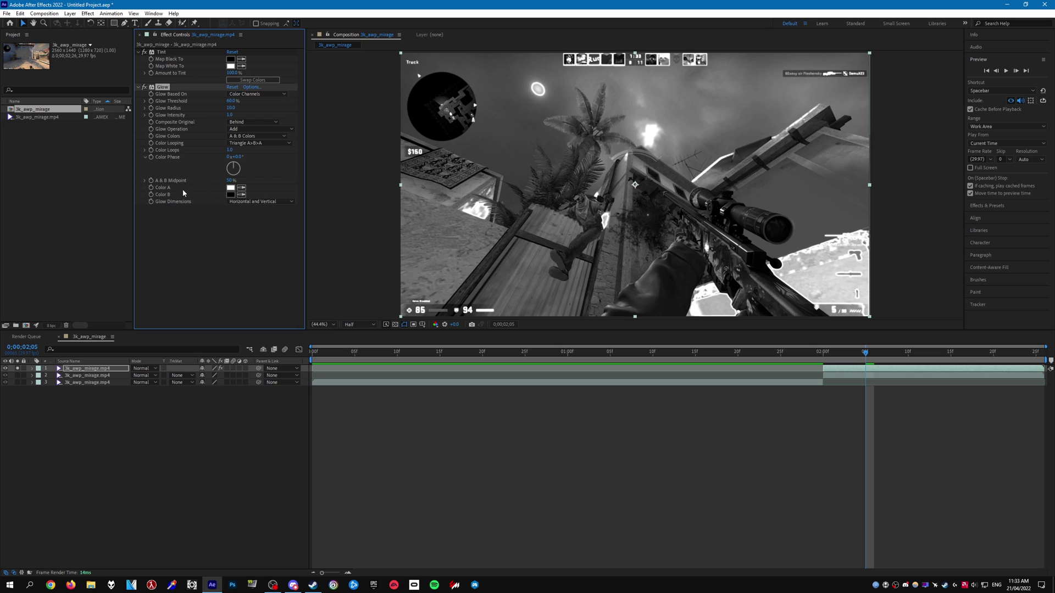
pyautogui.click(232, 190)
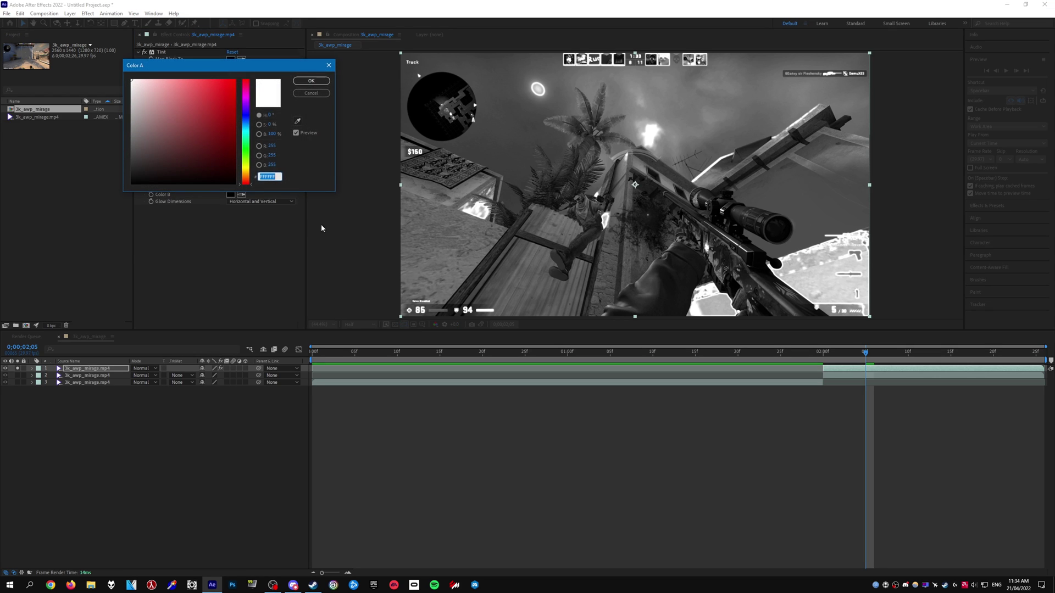
pyautogui.moveTo(248, 165); pyautogui.dragTo(247, 128)
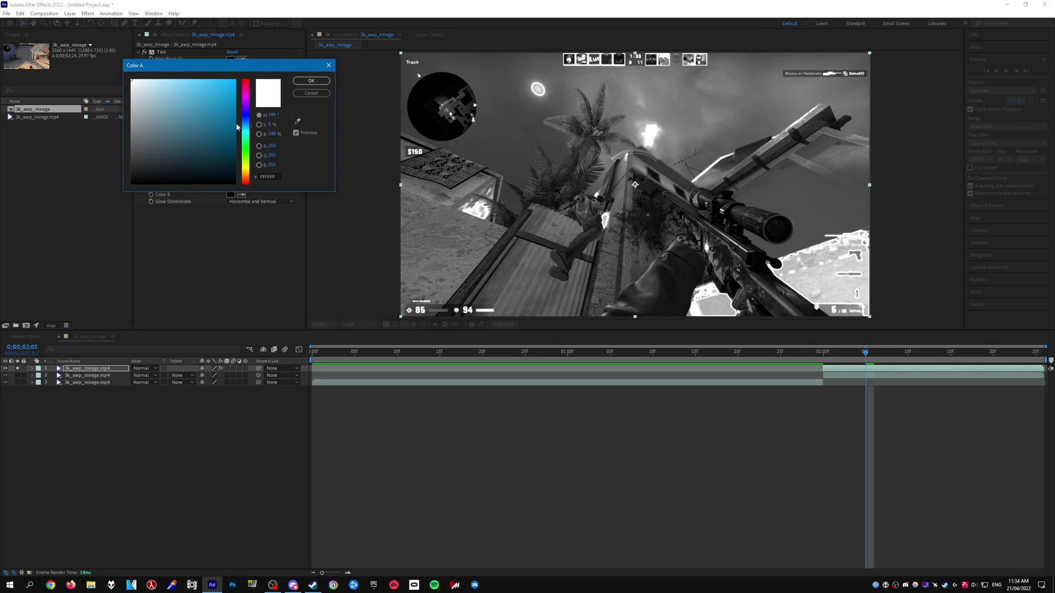
pyautogui.moveTo(182, 80); pyautogui.dragTo(188, 80)
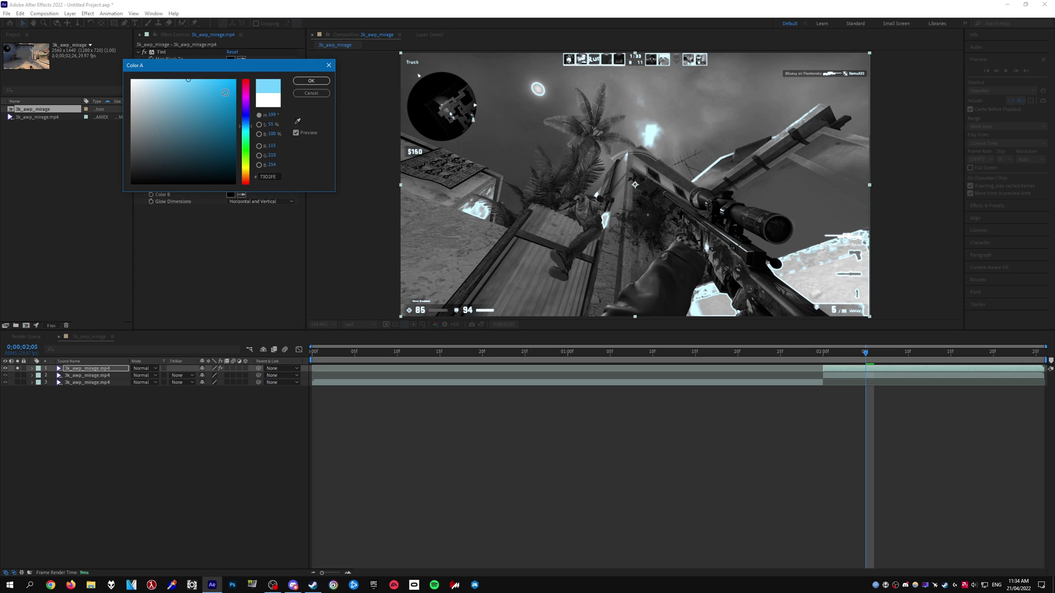
pyautogui.click(311, 81)
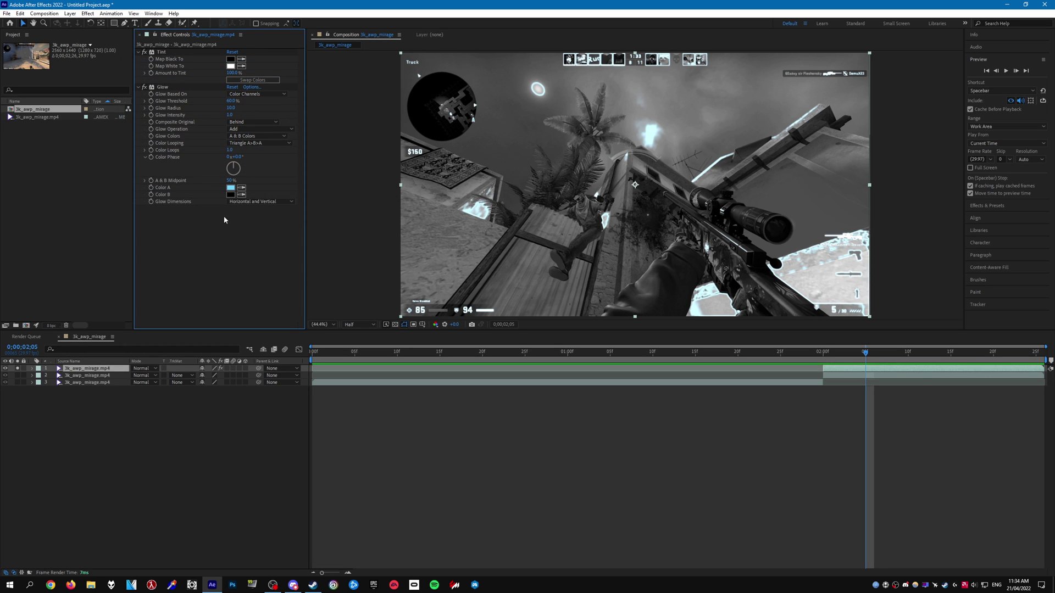
# Set Glow Radius to 0.0 and lower Glow Threshold to 30.6%
pyautogui.moveTo(231, 110)
pyautogui.mouseDown()
pyautogui.moveTo(167, 114)
pyautogui.moveTo(245, 117)
pyautogui.mouseUp()
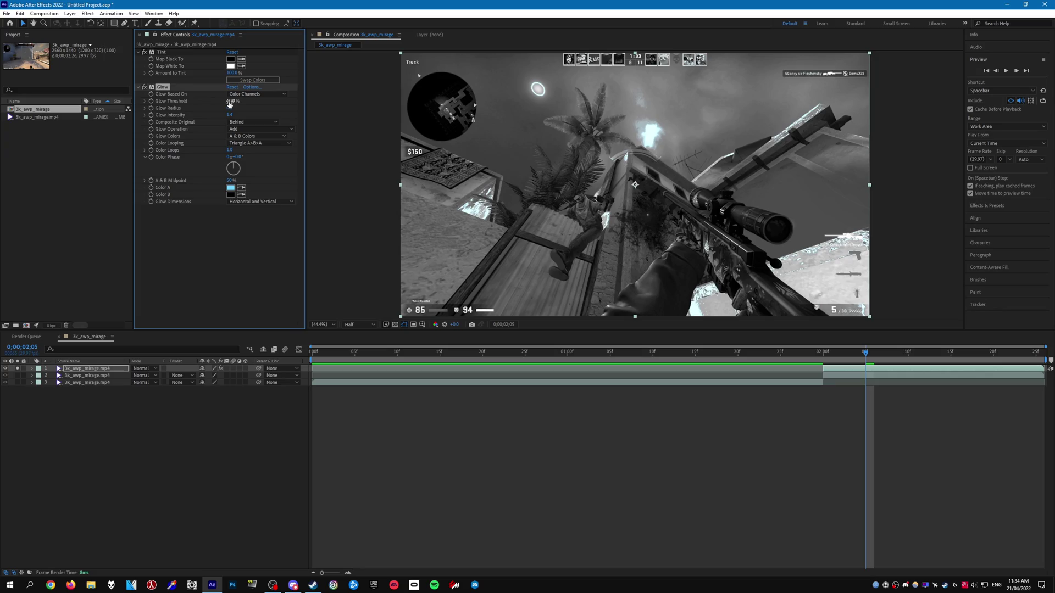
pyautogui.moveTo(231, 101); pyautogui.dragTo(196, 105)
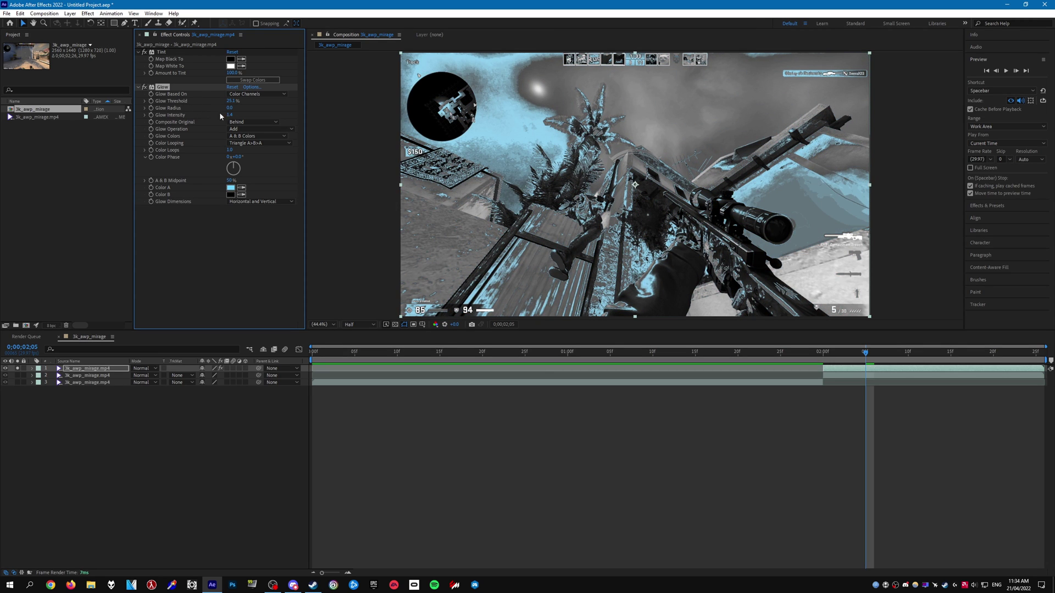
# Apply Levels to the top layer, raising Input Black and cutting Input White to 230
pyautogui.click(106, 369)
pyautogui.hotkey('ctrl', 'space')
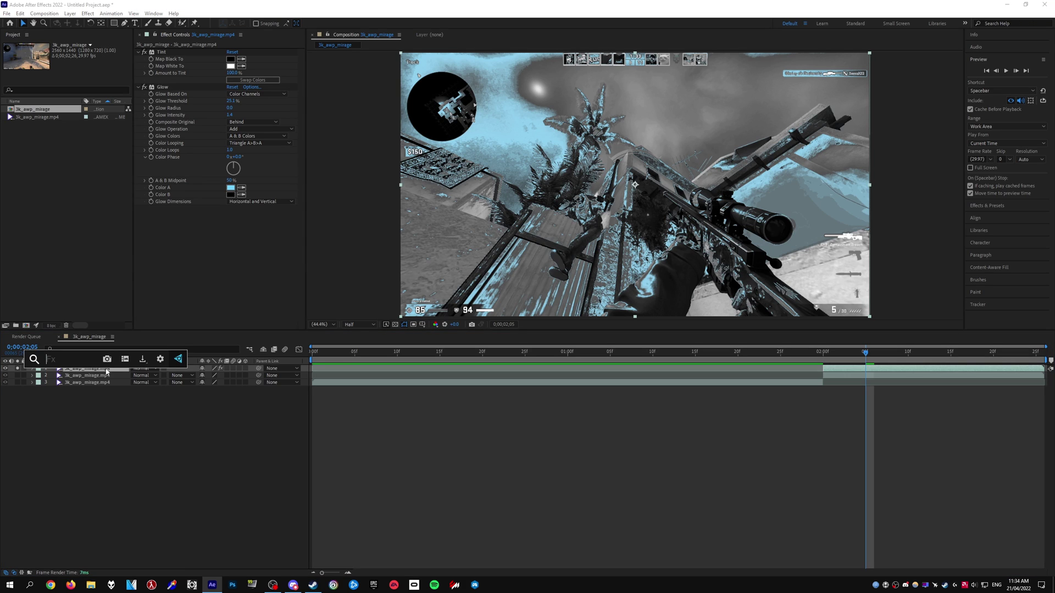
pyautogui.write('lev')
pyautogui.press('Return')
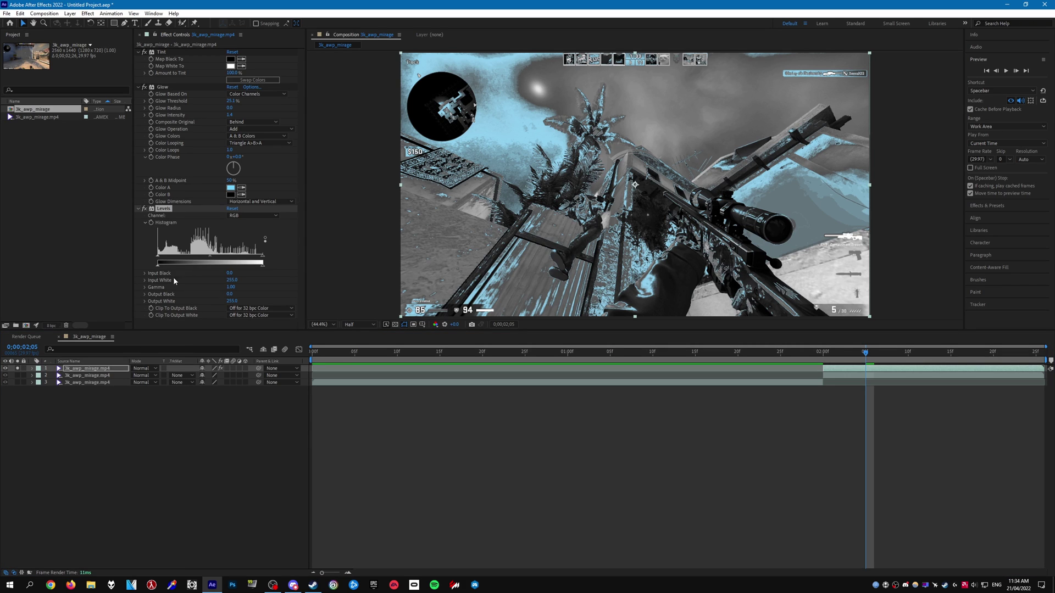
pyautogui.moveTo(158, 256); pyautogui.dragTo(201, 259)
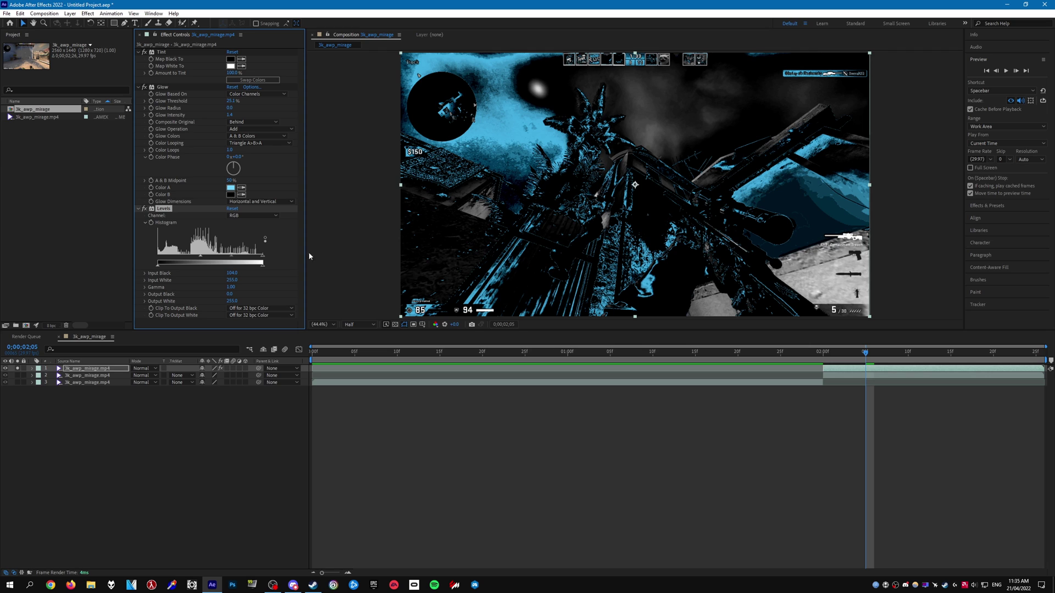
pyautogui.moveTo(263, 258); pyautogui.dragTo(205, 260)
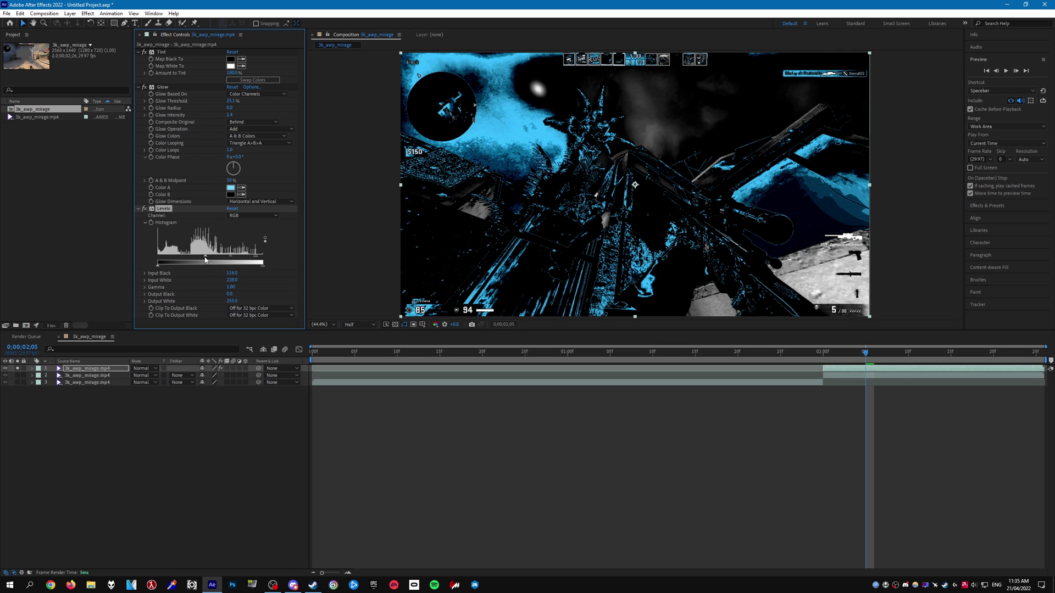
# Apply Color Range to the top layer and sample a first tone from the footage
pyautogui.click(120, 369)
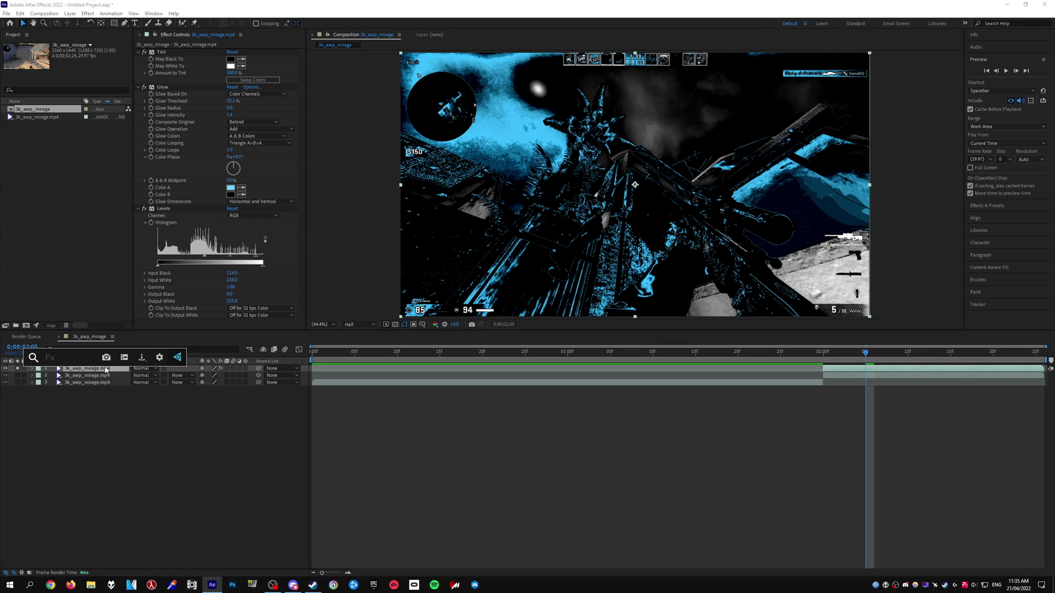
pyautogui.hotkey('ctrl', 'space')
pyautogui.write('color range')
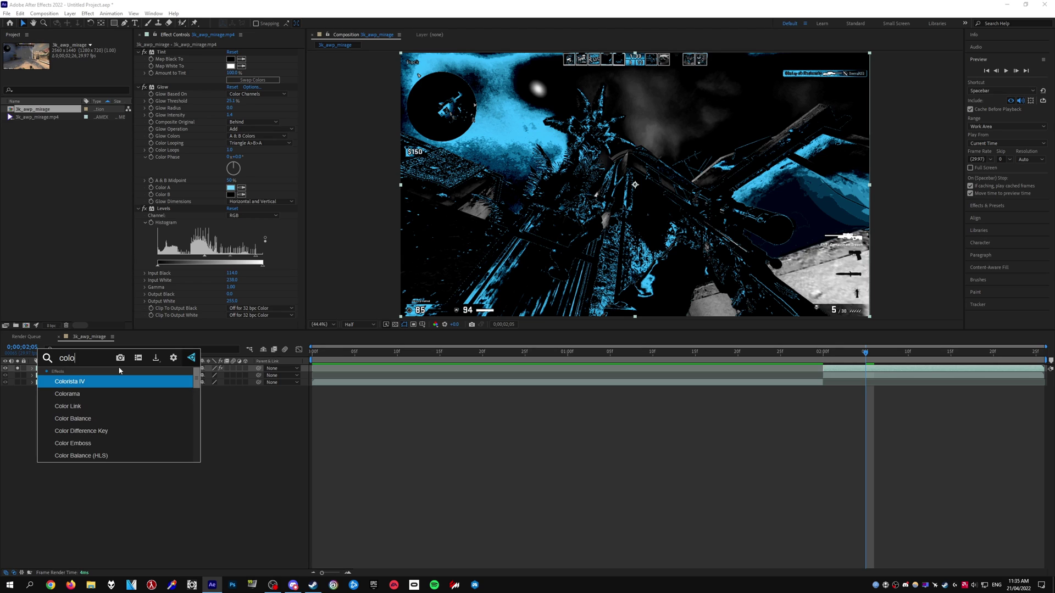
pyautogui.press('Return')
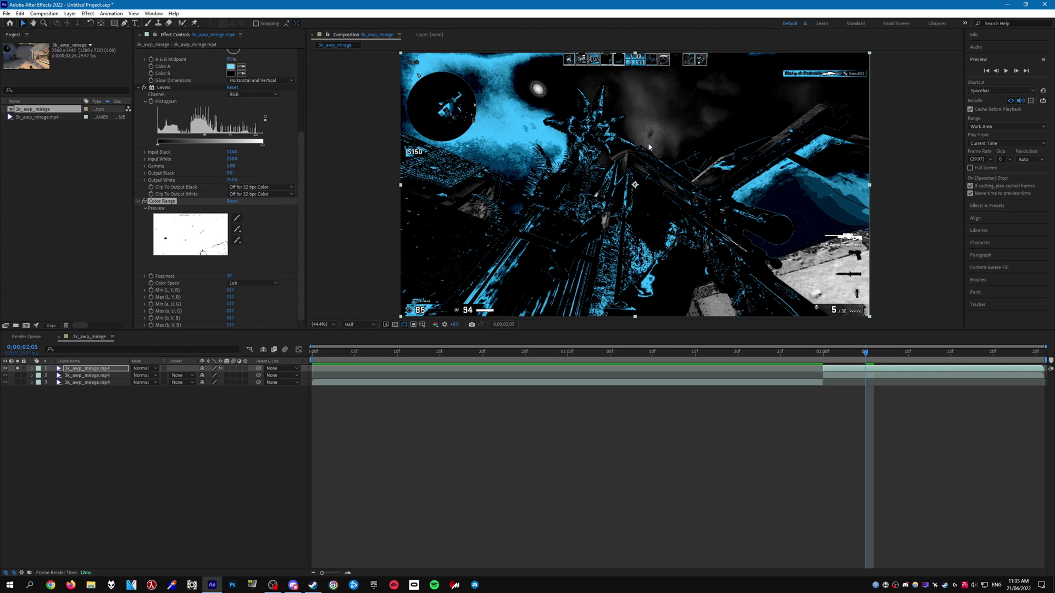
pyautogui.click(237, 229)
pyautogui.click(750, 269)
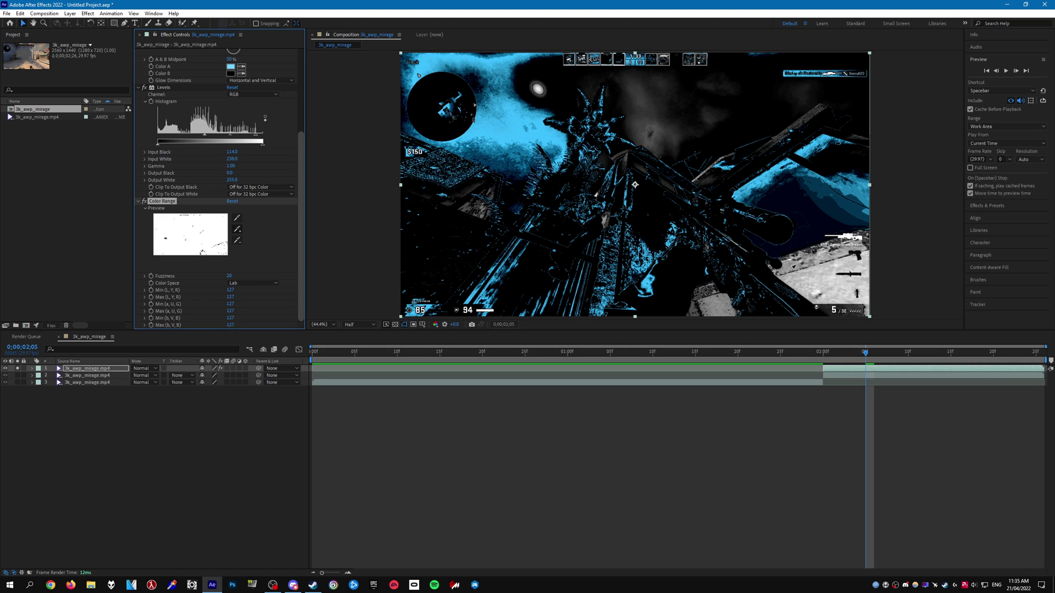
# Add more eyedropper samples so the luminance key spans Min 0 to Max 240
pyautogui.click(237, 229)
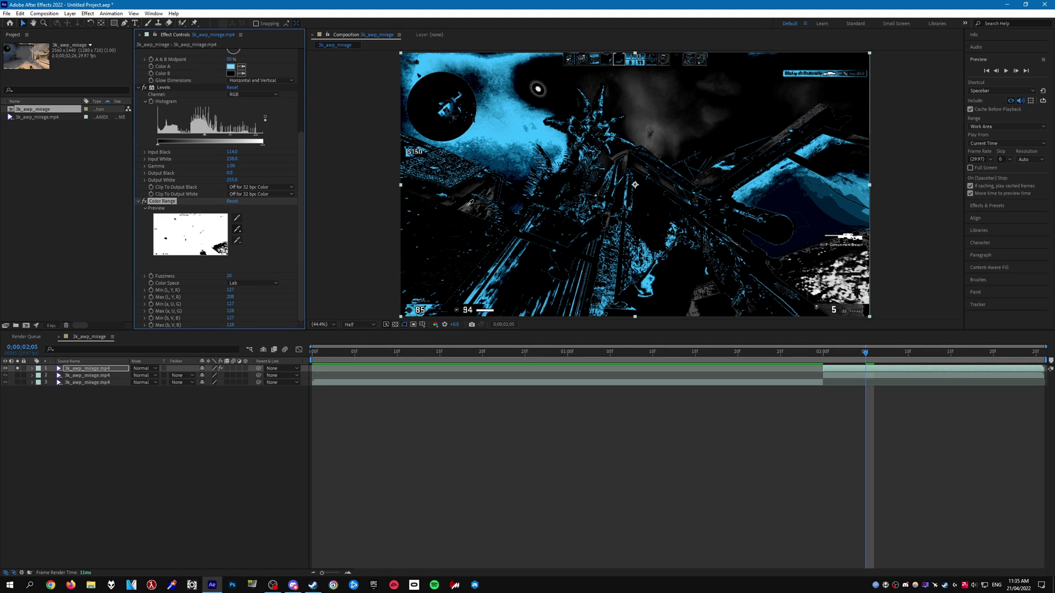
pyautogui.click(470, 203)
pyautogui.click(237, 229)
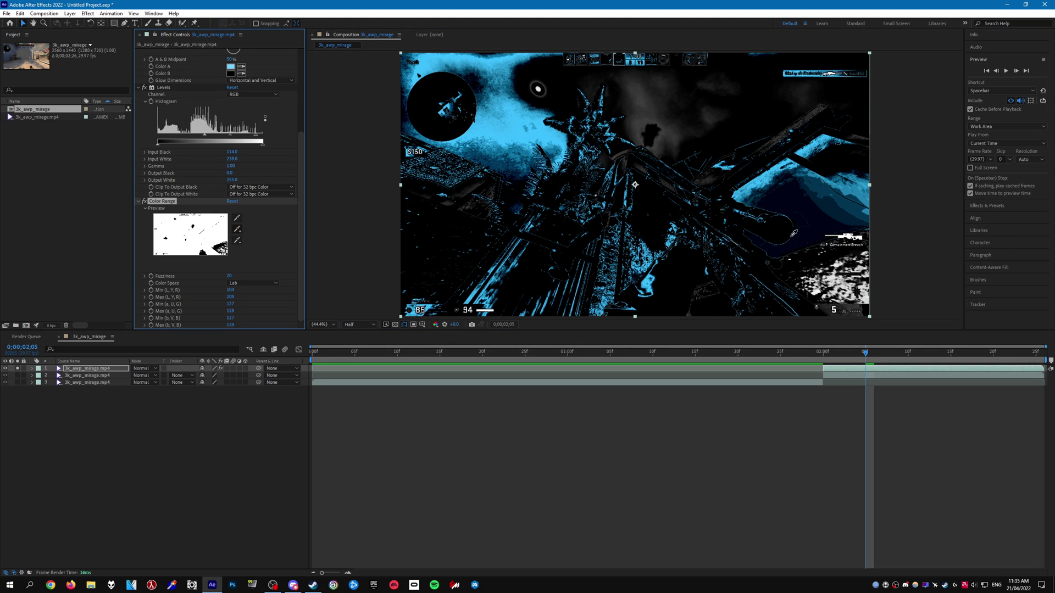
pyautogui.click(827, 278)
pyautogui.click(237, 229)
pyautogui.click(637, 116)
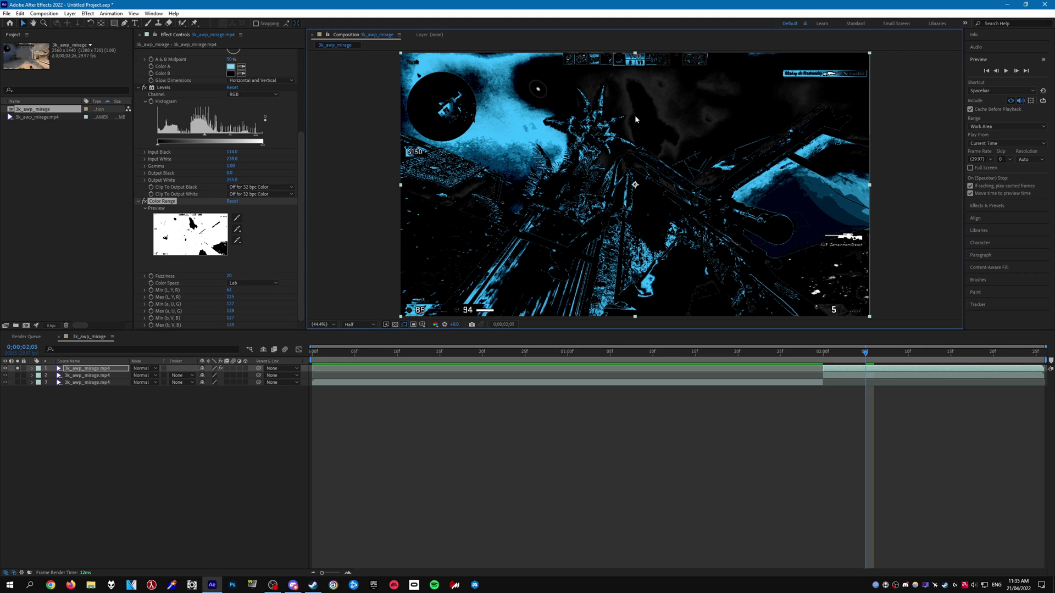
pyautogui.click(236, 229)
pyautogui.click(456, 243)
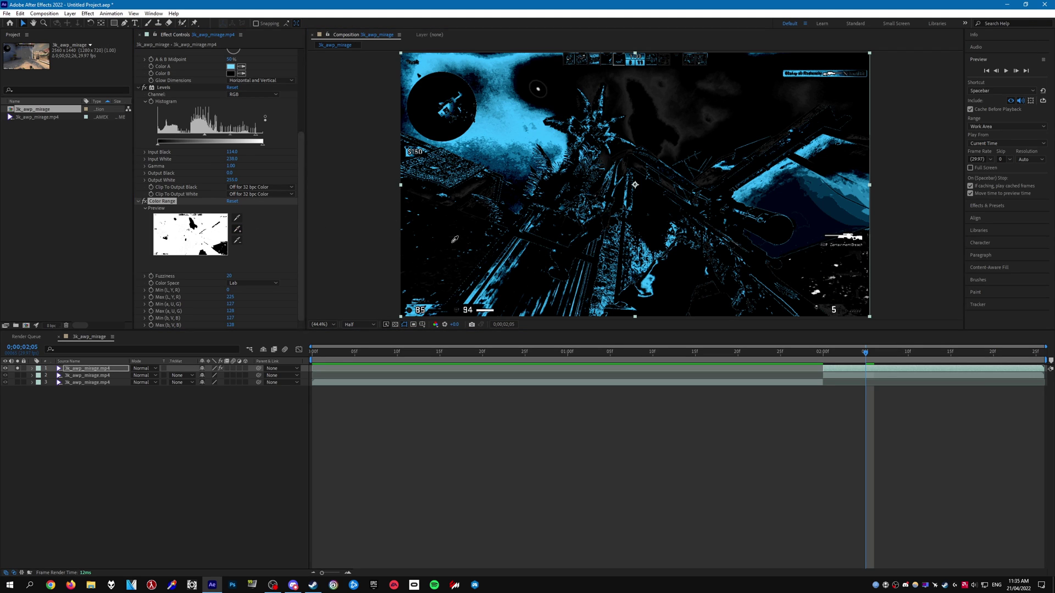
pyautogui.click(237, 229)
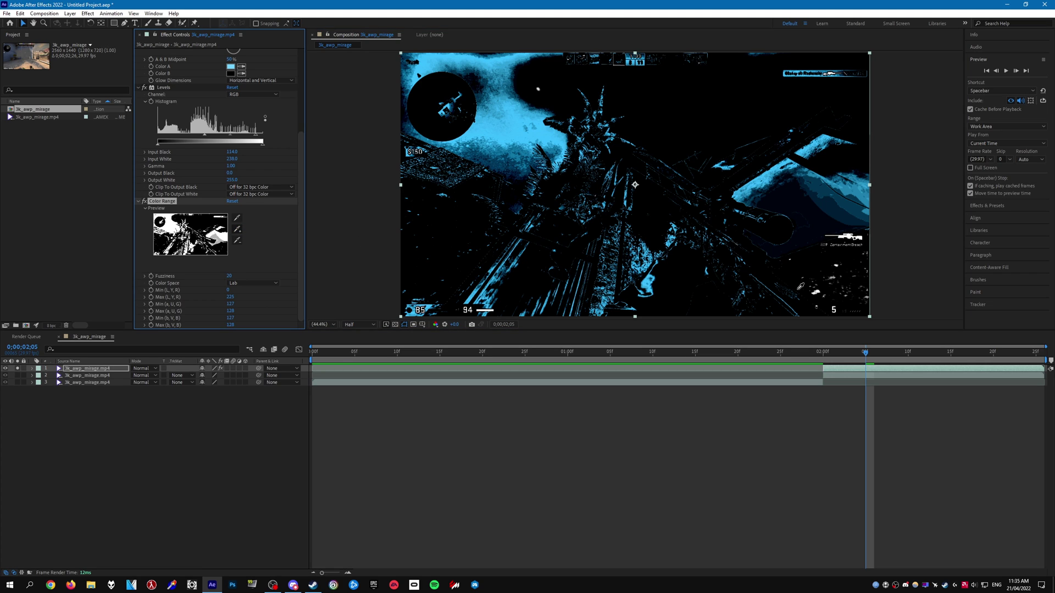
pyautogui.click(819, 288)
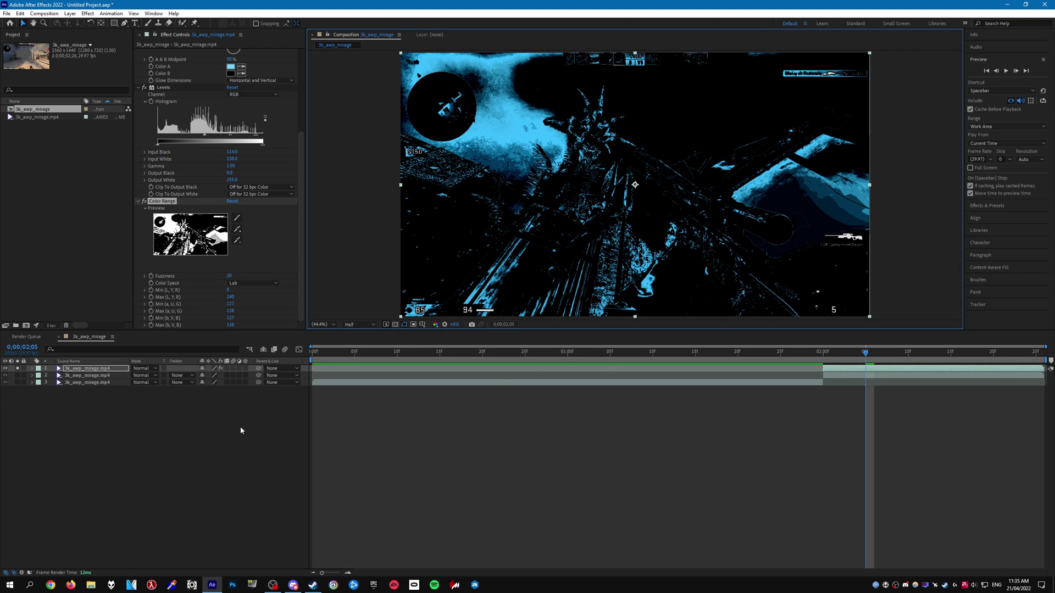
pyautogui.moveTo(867, 353)
pyautogui.mouseDown()
pyautogui.moveTo(968, 361)
pyautogui.moveTo(861, 371)
pyautogui.mouseUp()
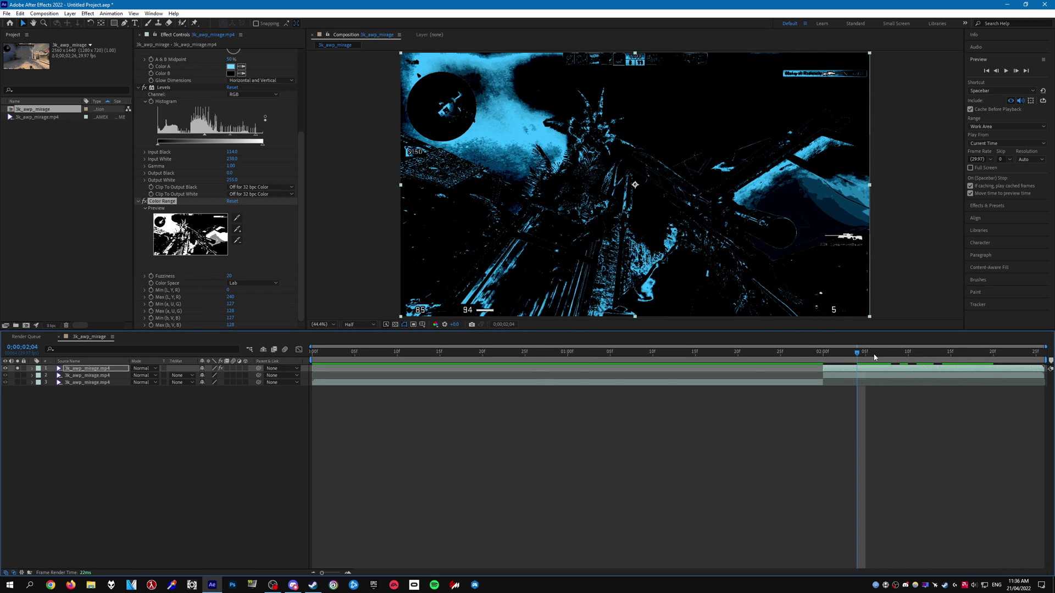
pyautogui.click(866, 357)
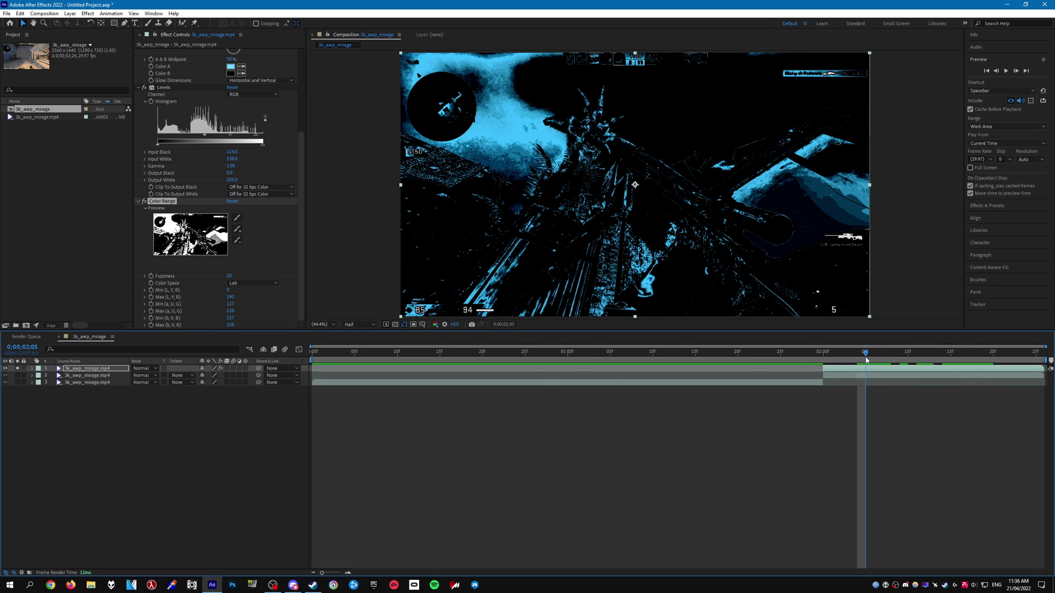
# Unsolo the blue scan layer and set its blend mode to Screen
pyautogui.click(85, 369)
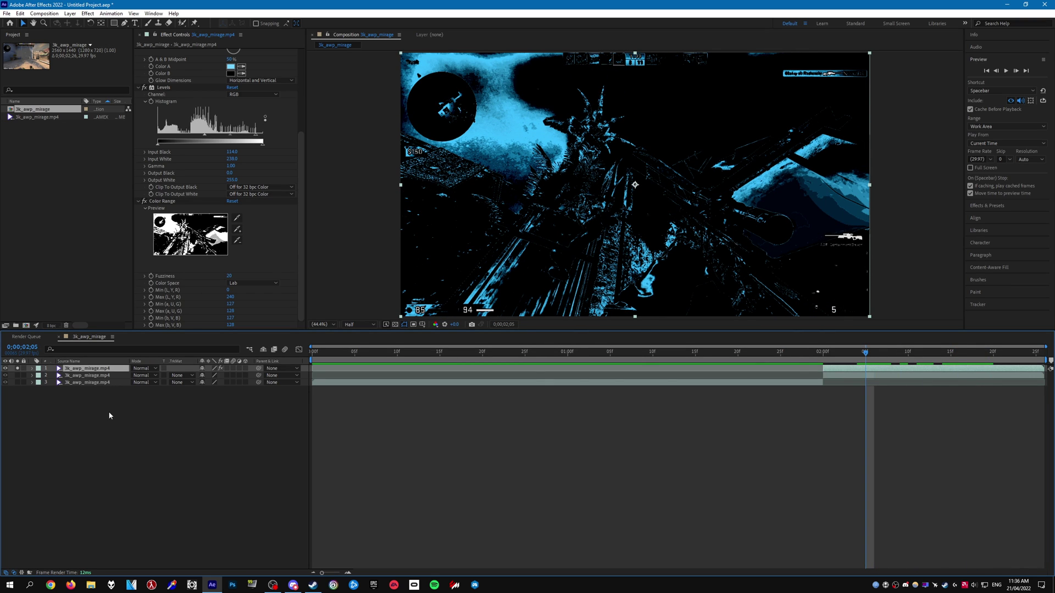
pyautogui.click(18, 369)
pyautogui.click(143, 369)
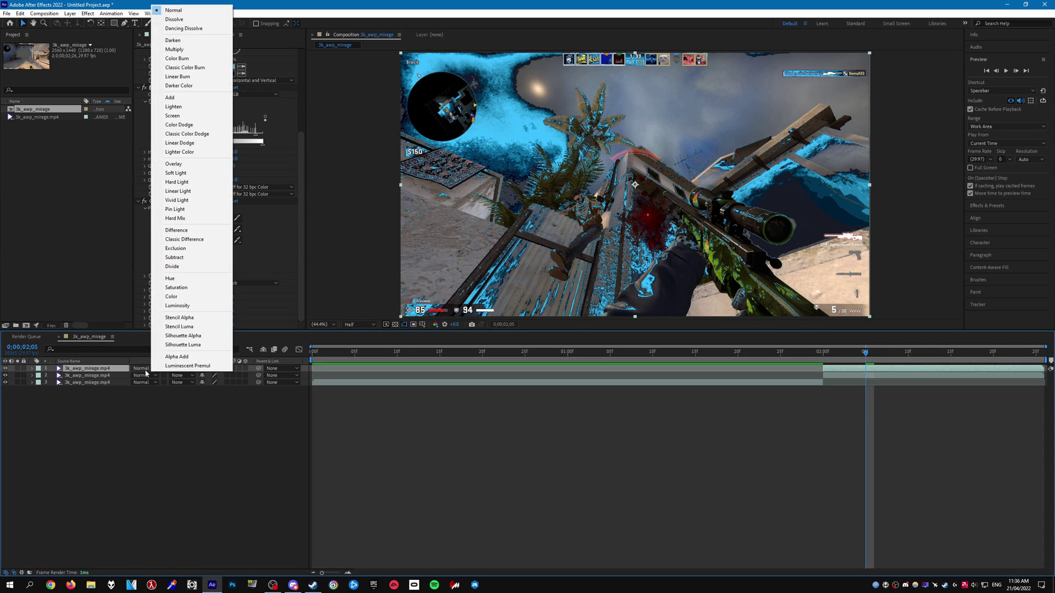
pyautogui.click(170, 115)
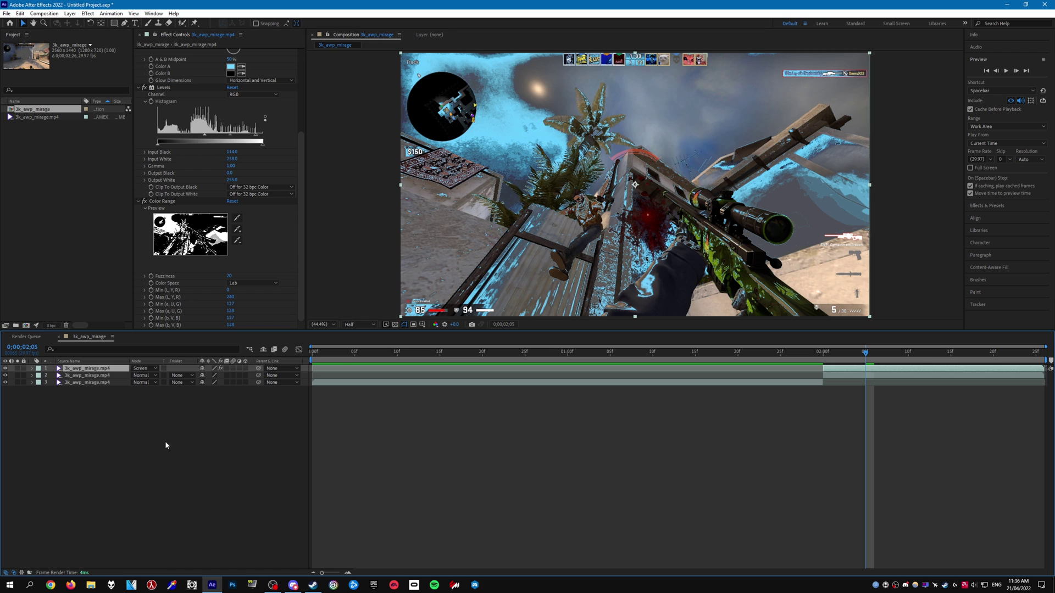
# Set Glow Threshold to 100% and keyframe it at 0;00;02;00
pyautogui.moveTo(868, 351); pyautogui.dragTo(822, 358)
pyautogui.moveTo(301, 280); pyautogui.dragTo(304, 276)
pyautogui.scroll(4, 303, 278)
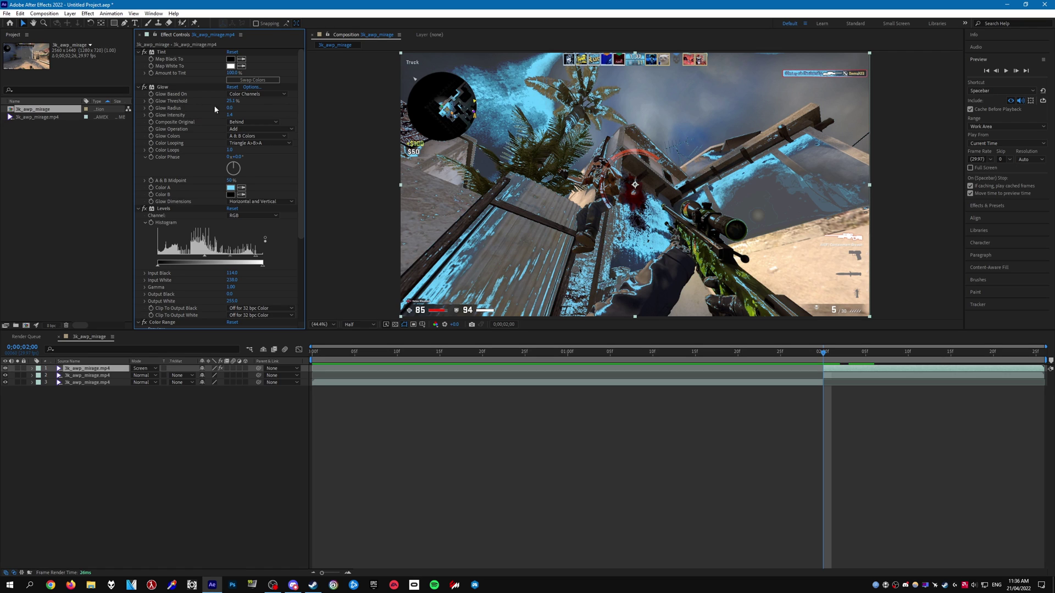
pyautogui.write('100')
pyautogui.press('Return')
pyautogui.click(123, 360)
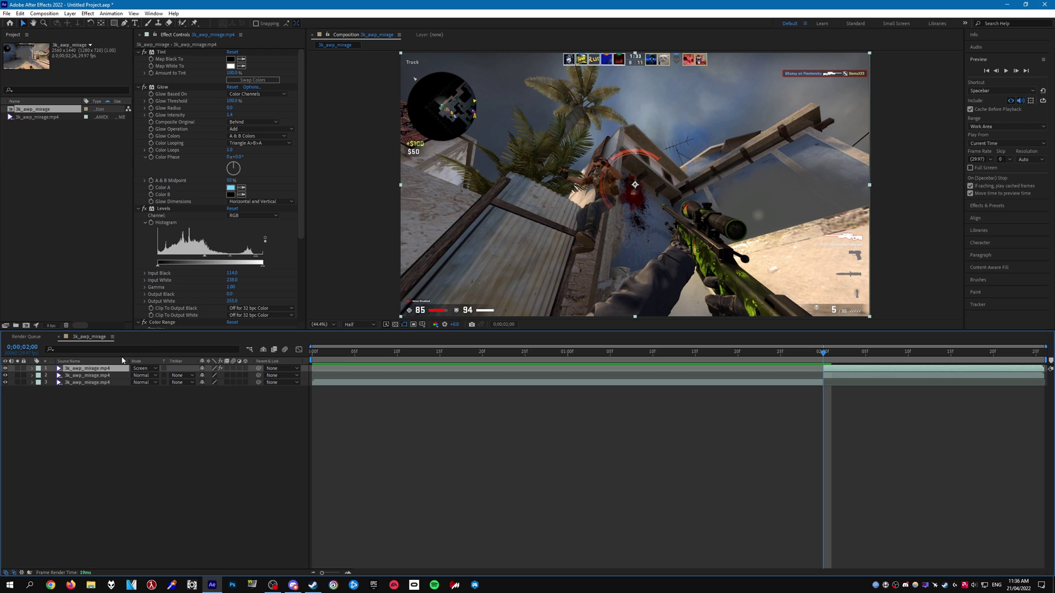
pyautogui.click(152, 103)
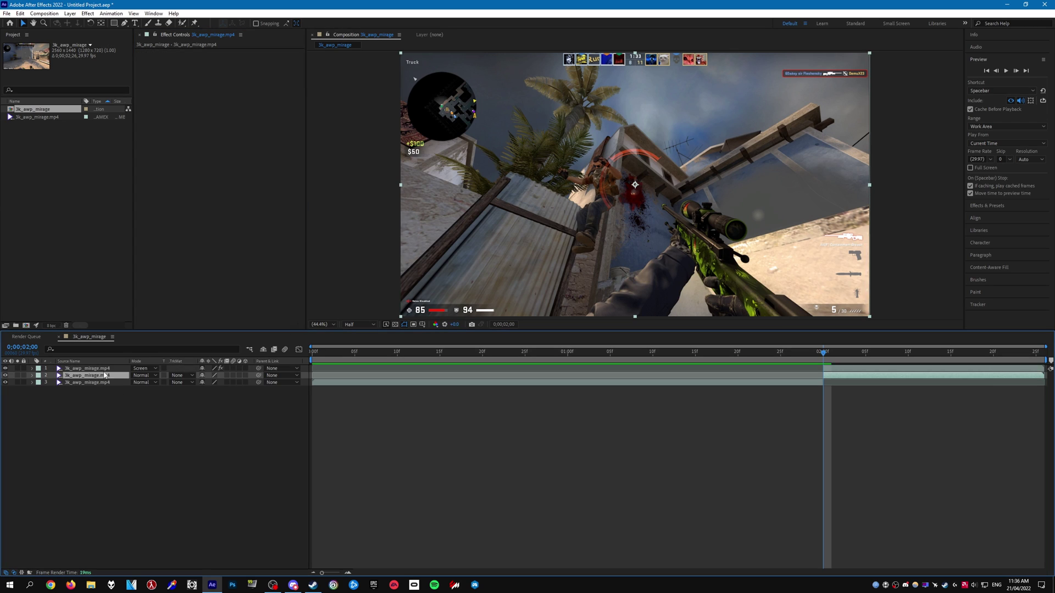
# Add a second Glow Threshold keyframe at 0% at 0;00;02;25
pyautogui.press('u')
pyautogui.press('space')
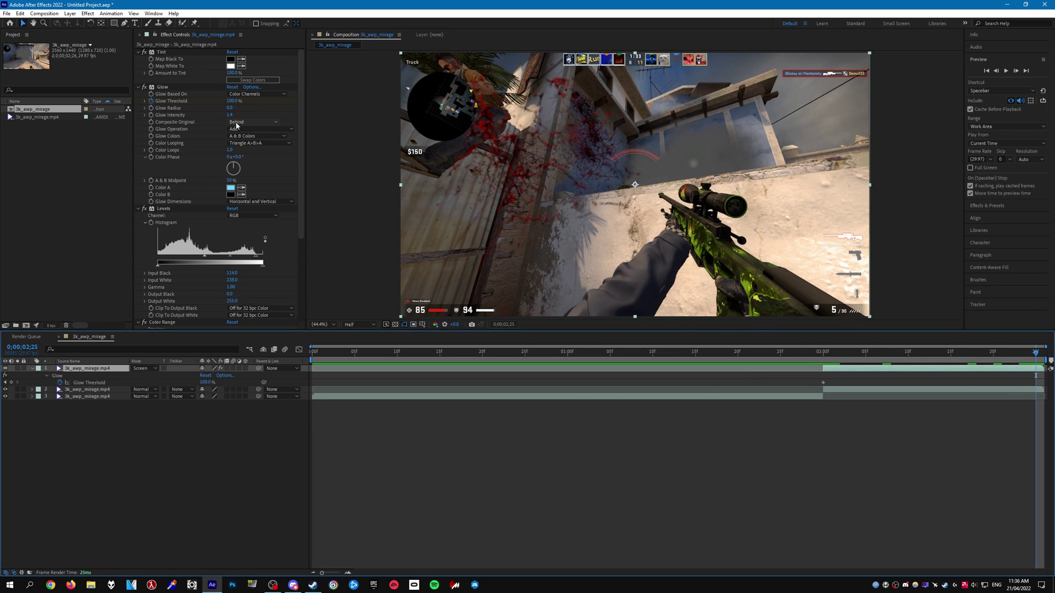
pyautogui.moveTo(233, 102); pyautogui.dragTo(119, 110)
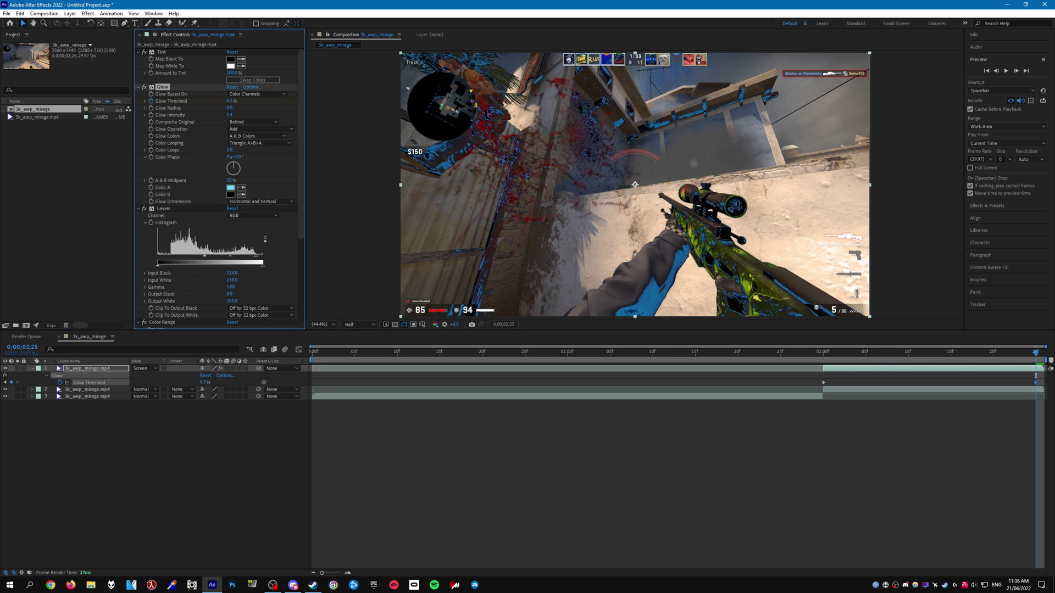
pyautogui.moveTo(182, 101); pyautogui.dragTo(165, 101)
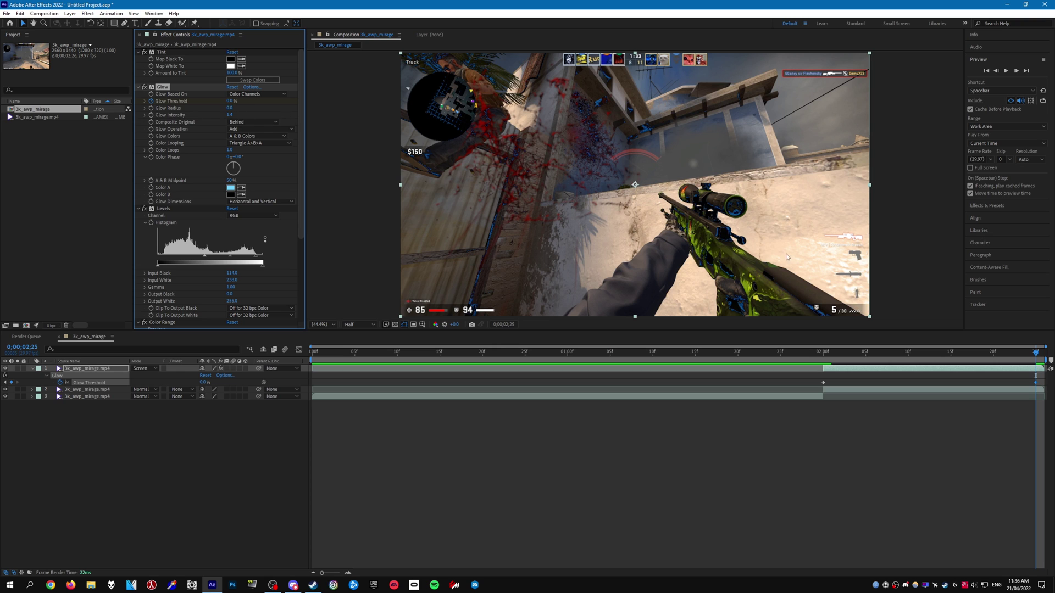
pyautogui.moveTo(1029, 361); pyautogui.dragTo(824, 360)
pyautogui.click(817, 384)
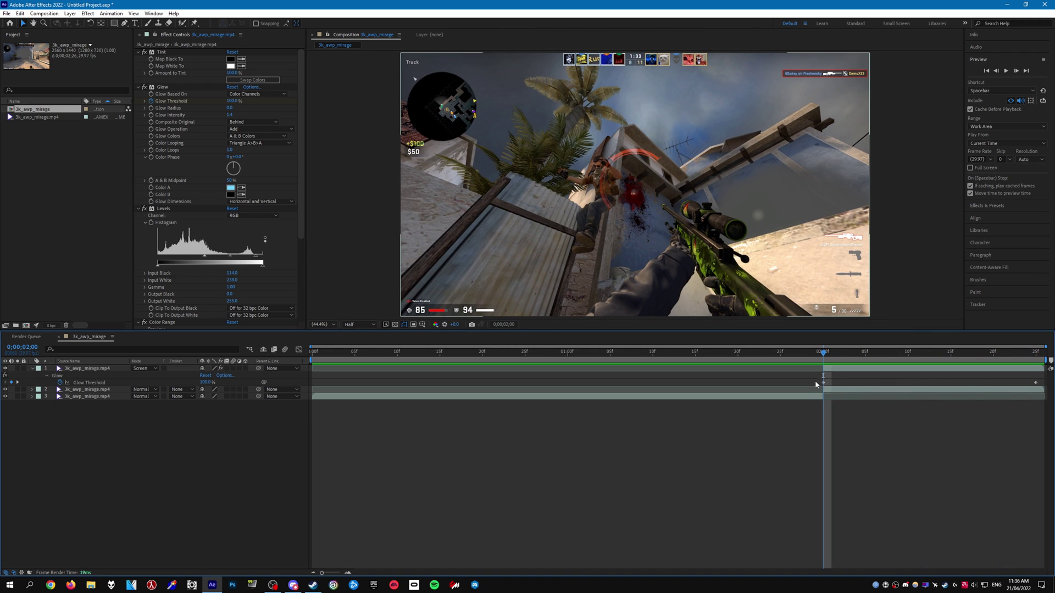
# Apply Easy Ease (F9) to both Glow Threshold keyframes and preview the transition
pyautogui.press('space')
pyautogui.click(909, 361)
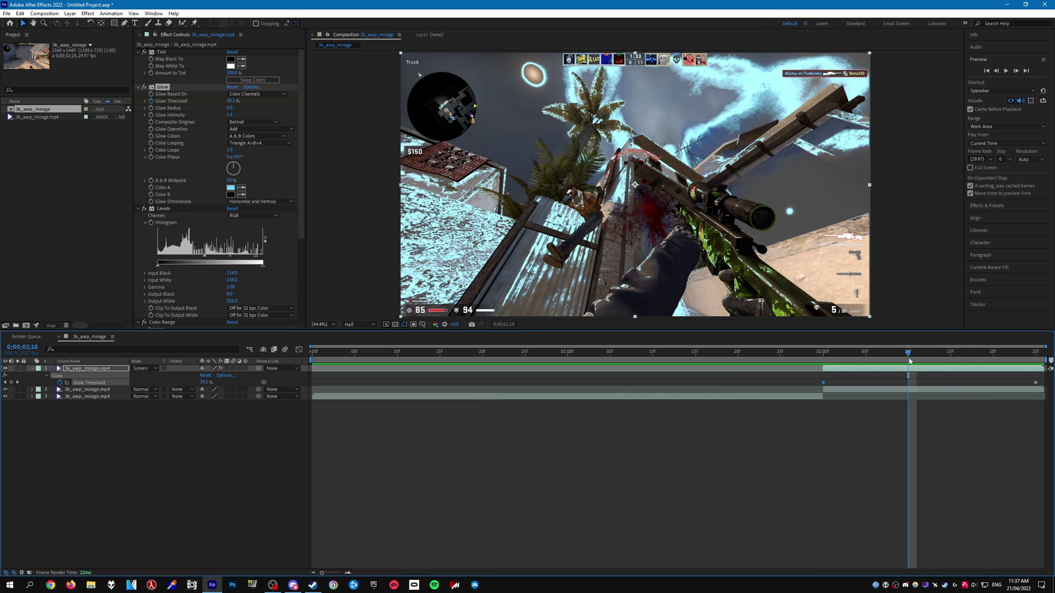
pyautogui.moveTo(1039, 385); pyautogui.dragTo(816, 387)
pyautogui.press('F9')
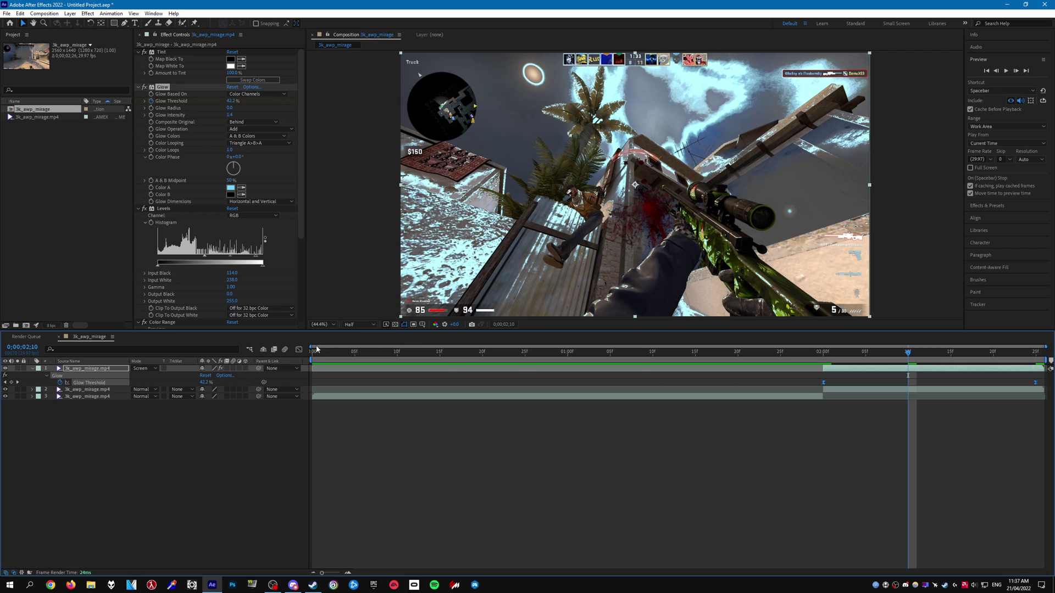
pyautogui.click(298, 350)
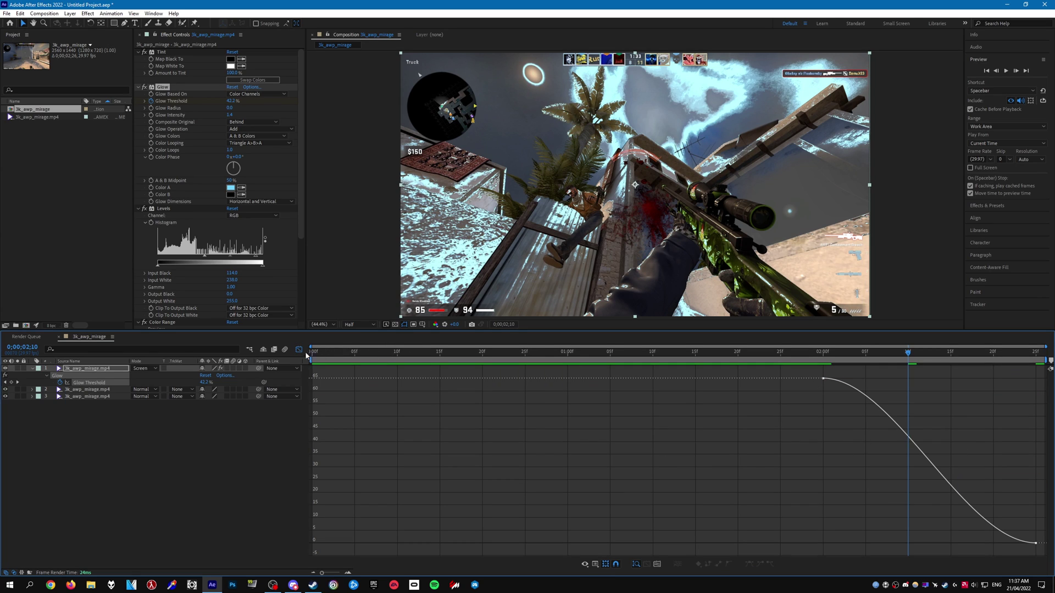
pyautogui.click(301, 349)
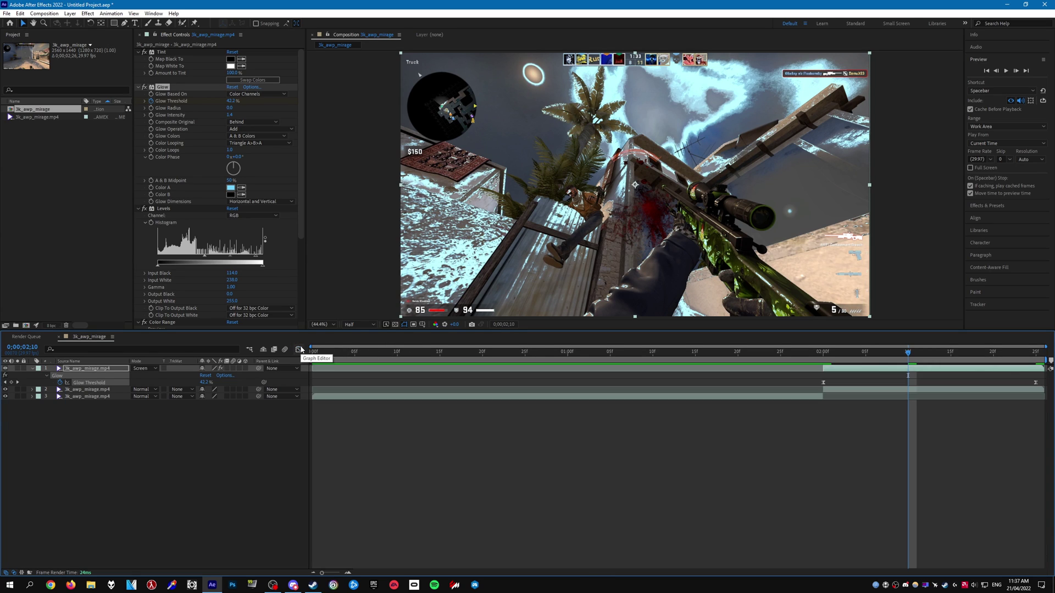
pyautogui.click(807, 366)
pyautogui.moveTo(808, 366); pyautogui.dragTo(912, 368)
# Apply Turbulent Displace ('tur') to the scan layer and raise its Complexity to 1.2
pyautogui.click(31, 368)
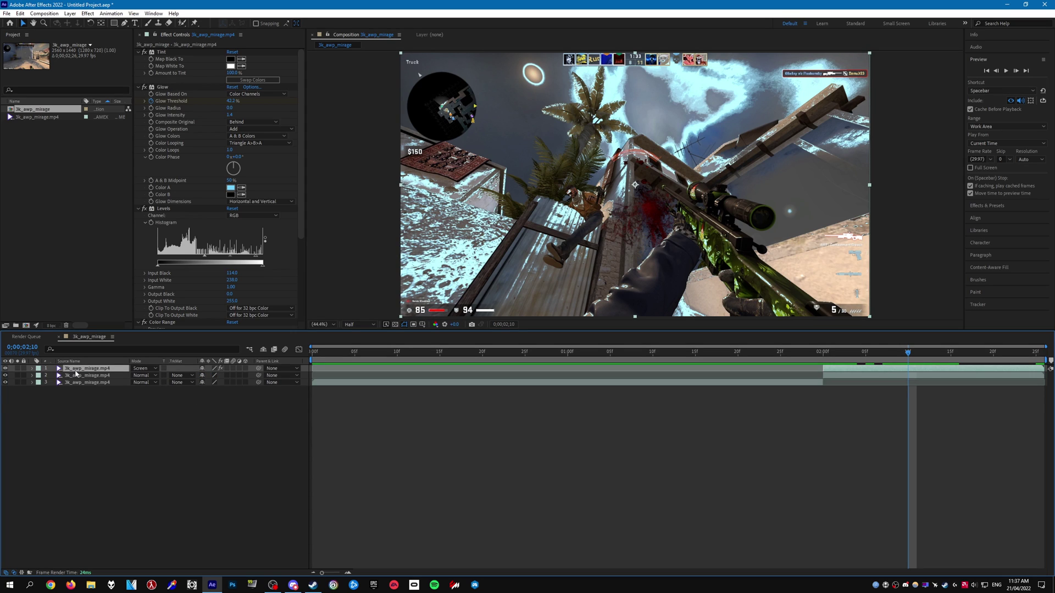
pyautogui.hotkey('ctrl', 'space')
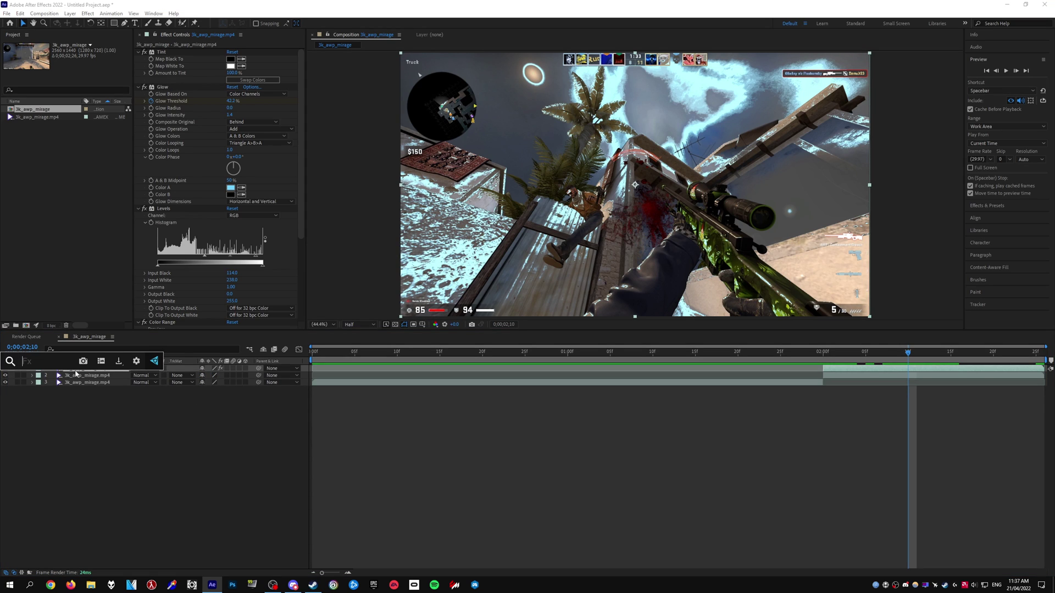
pyautogui.write('tur')
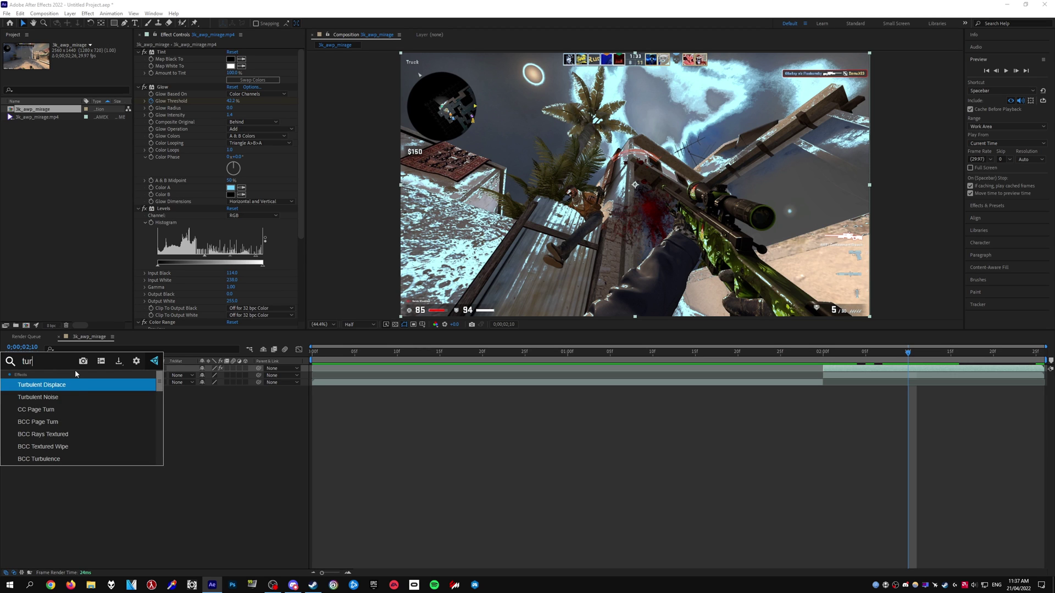
pyautogui.press('Return')
pyautogui.scroll(-8, 211, 278)
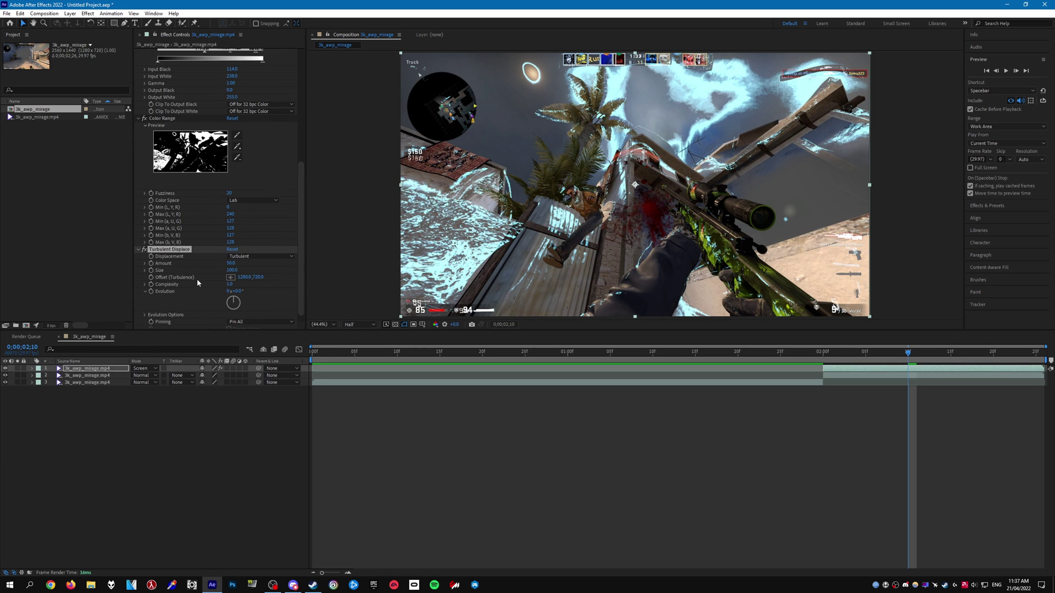
pyautogui.press('pageup')
pyautogui.press('space')
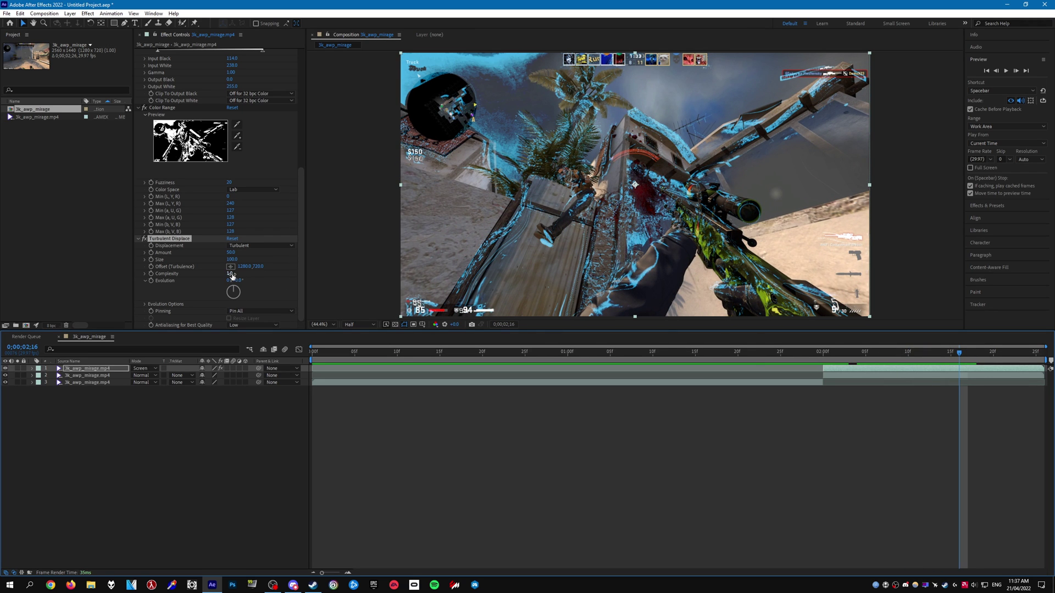
pyautogui.moveTo(230, 274); pyautogui.dragTo(248, 261)
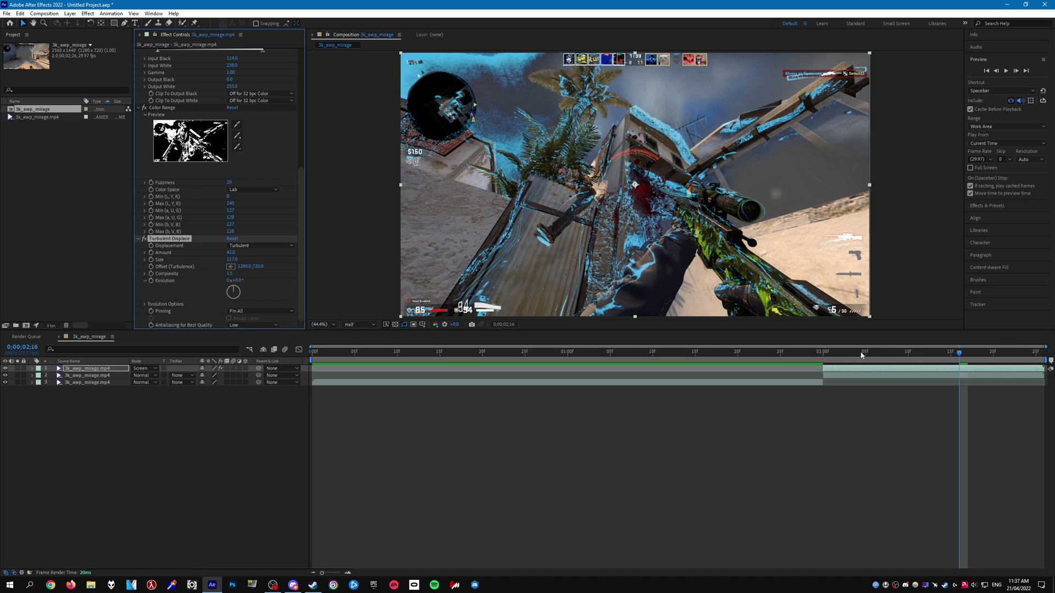
# Keyframe Turbulent Displace Evolution at 0;00;02;00 and turn it up by 0;00;02;25, selecting both keys
pyautogui.moveTo(944, 354); pyautogui.dragTo(823, 355)
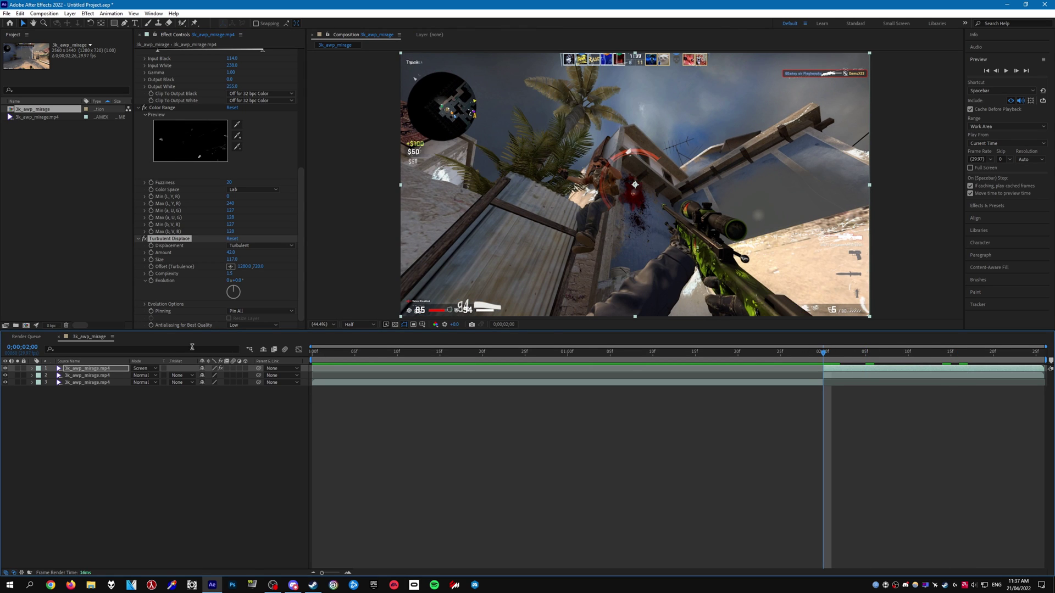
pyautogui.click(152, 280)
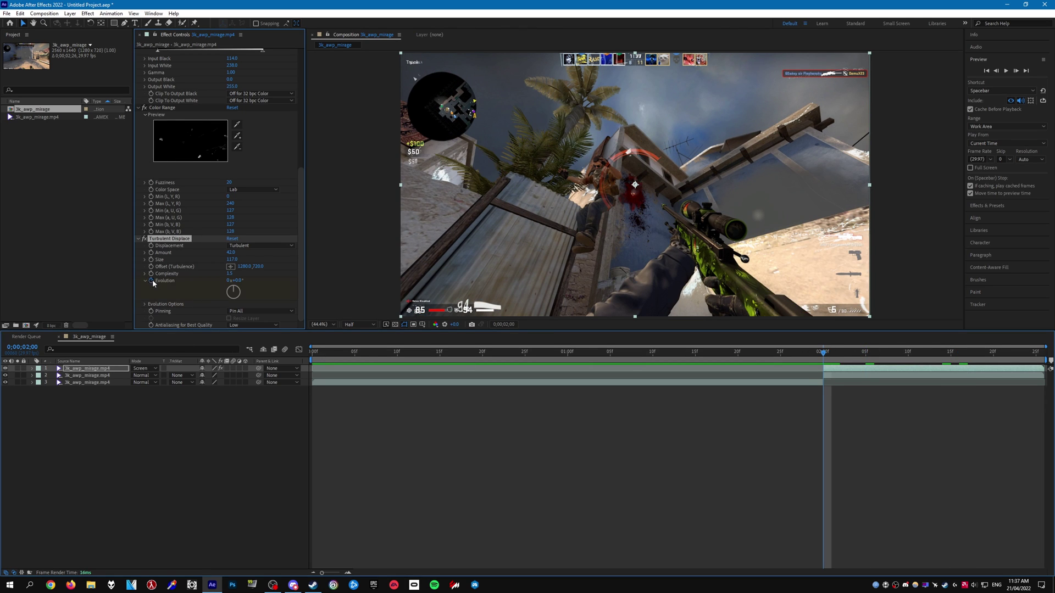
pyautogui.click(119, 368)
pyautogui.press('u')
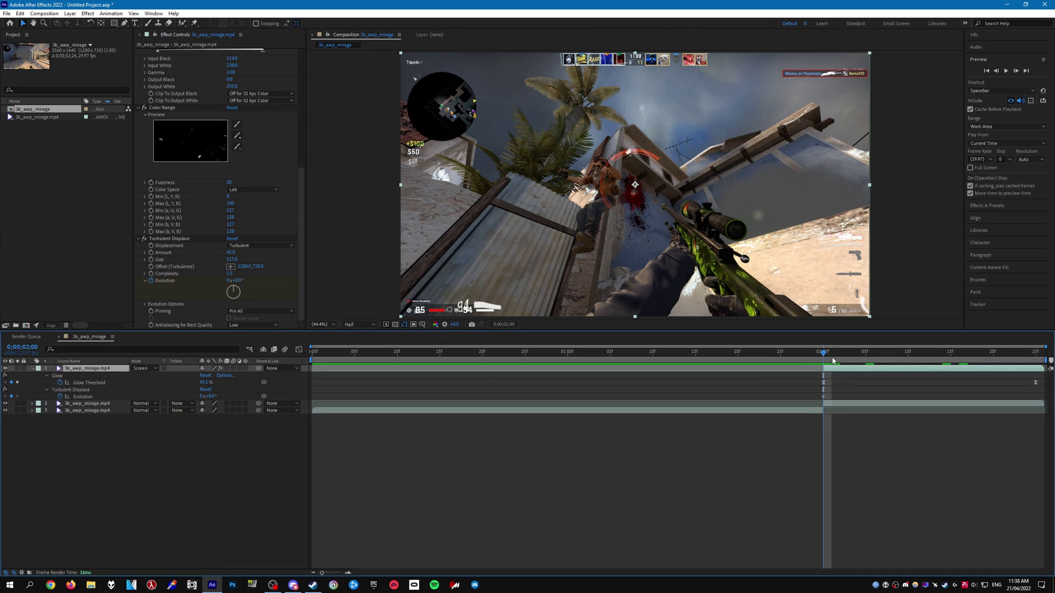
pyautogui.press('space')
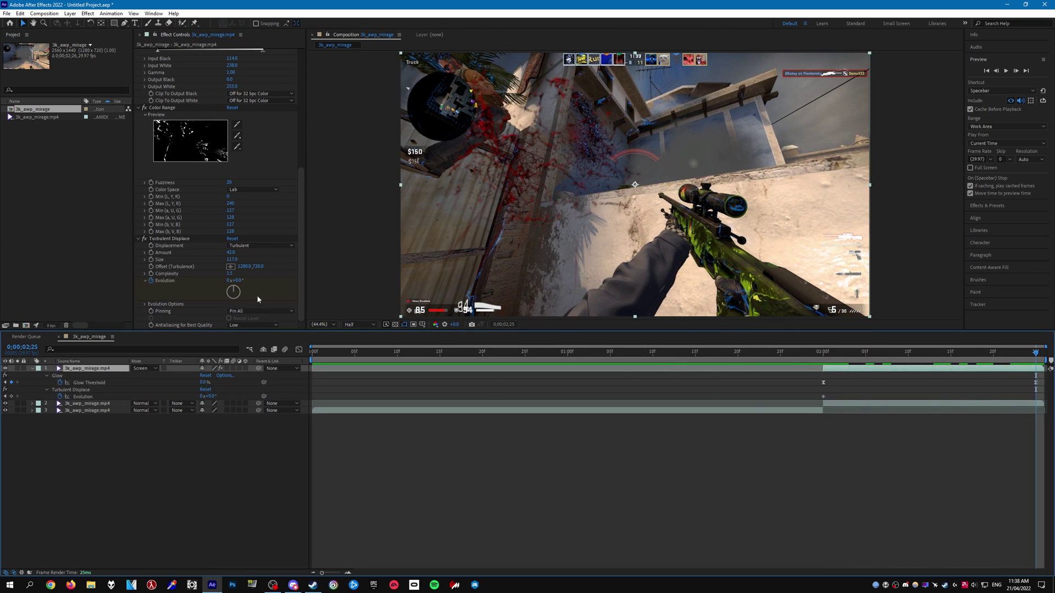
pyautogui.moveTo(235, 280); pyautogui.dragTo(351, 285)
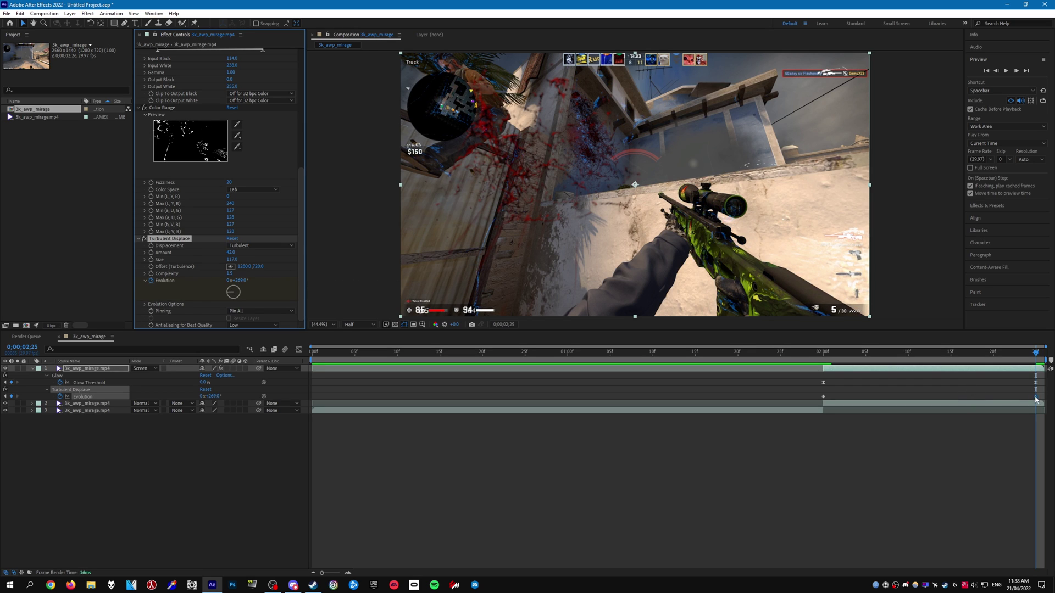
pyautogui.moveTo(1046, 389); pyautogui.dragTo(798, 400)
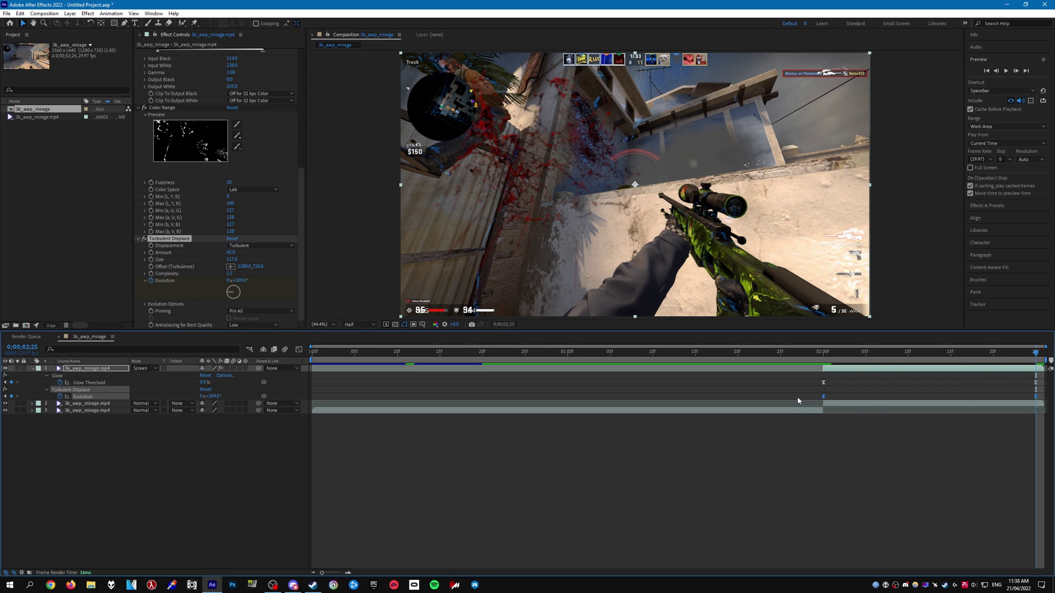
pyautogui.click(823, 354)
# Apply Deep Glow ('deep g') to the glow layer at around 2;09
pyautogui.moveTo(929, 354); pyautogui.dragTo(899, 355)
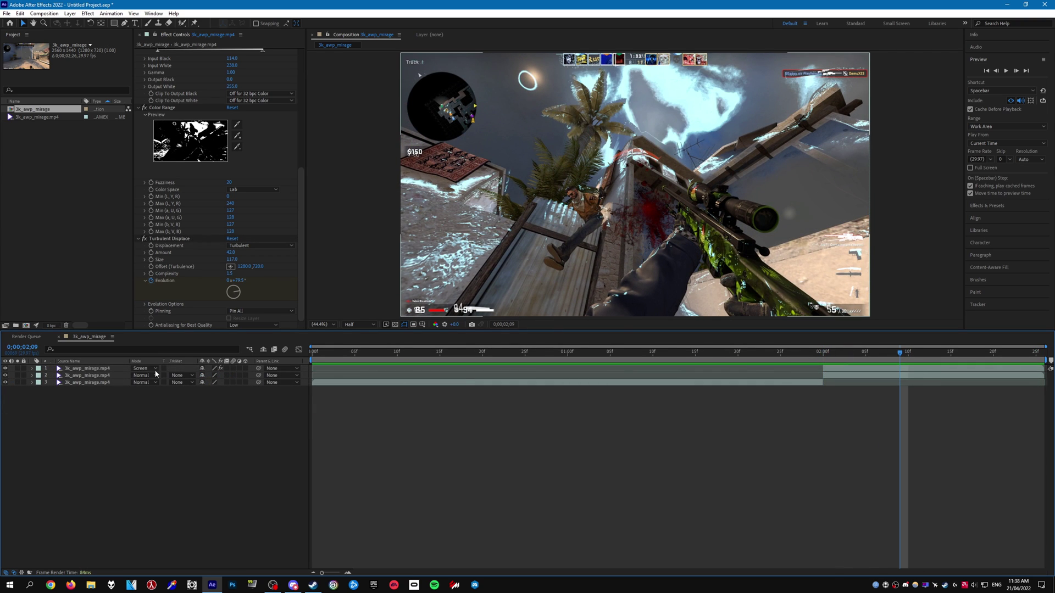
pyautogui.click(107, 369)
pyautogui.hotkey('ctrl', 'space')
pyautogui.write('deep g')
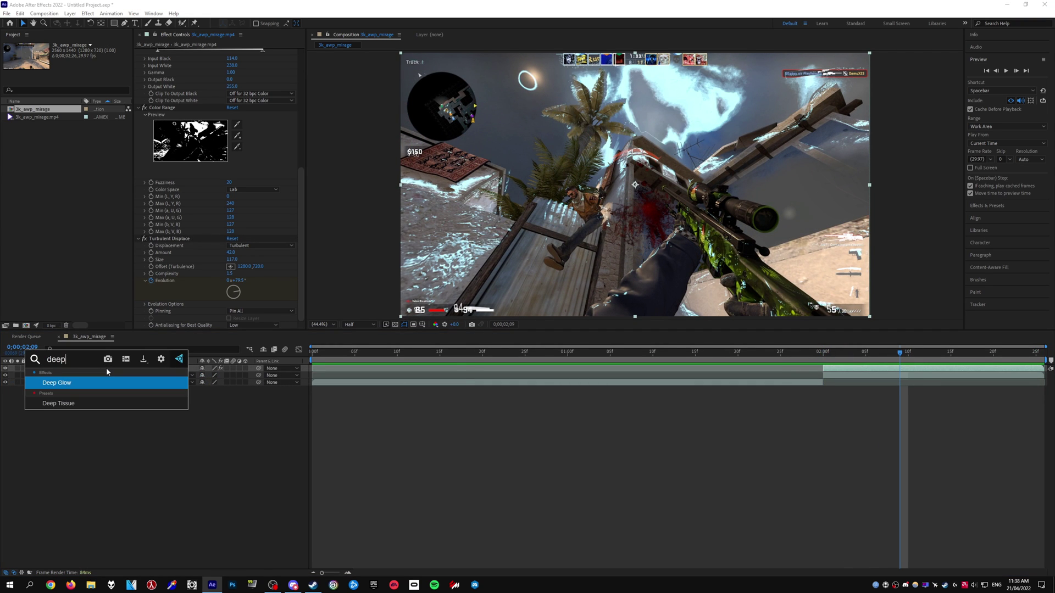
pyautogui.press('Return')
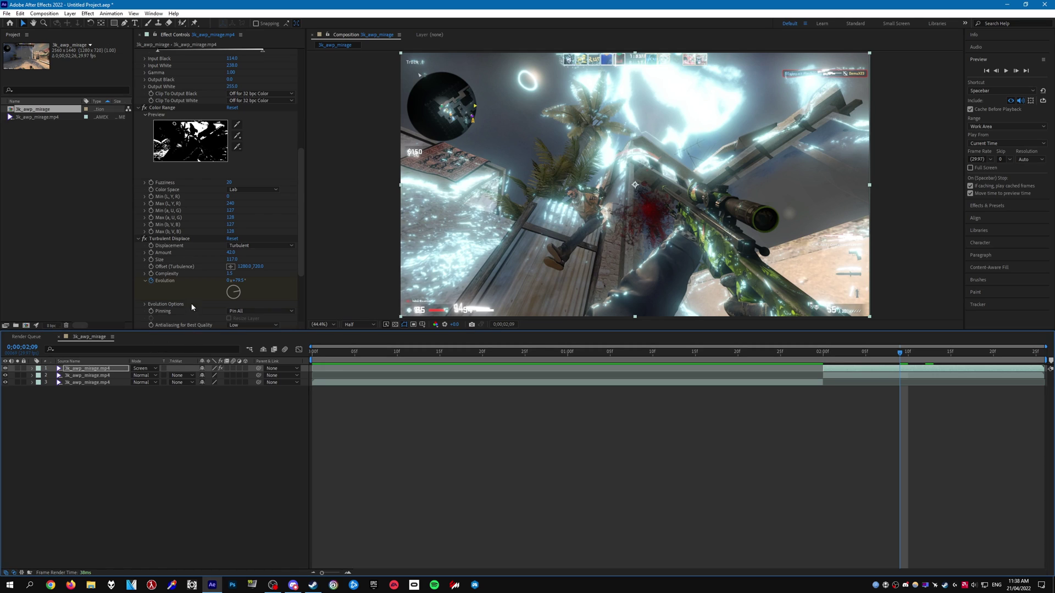
# Set the Deep Glow Radius to 100 and Exposure to 0.50
pyautogui.scroll(-3, 192, 297)
pyautogui.click(234, 241)
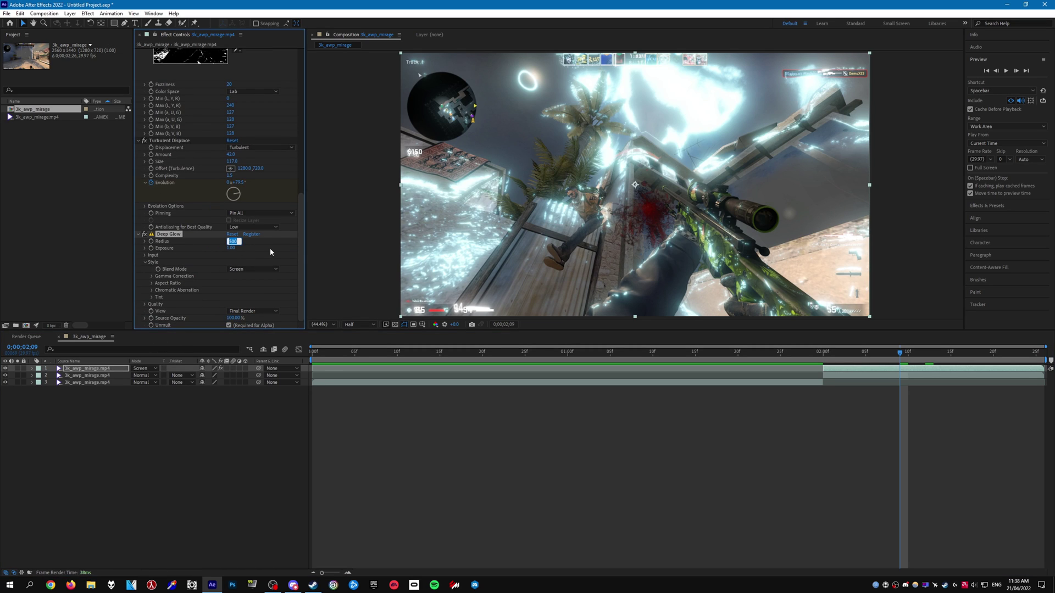
pyautogui.write('100')
pyautogui.press('Return')
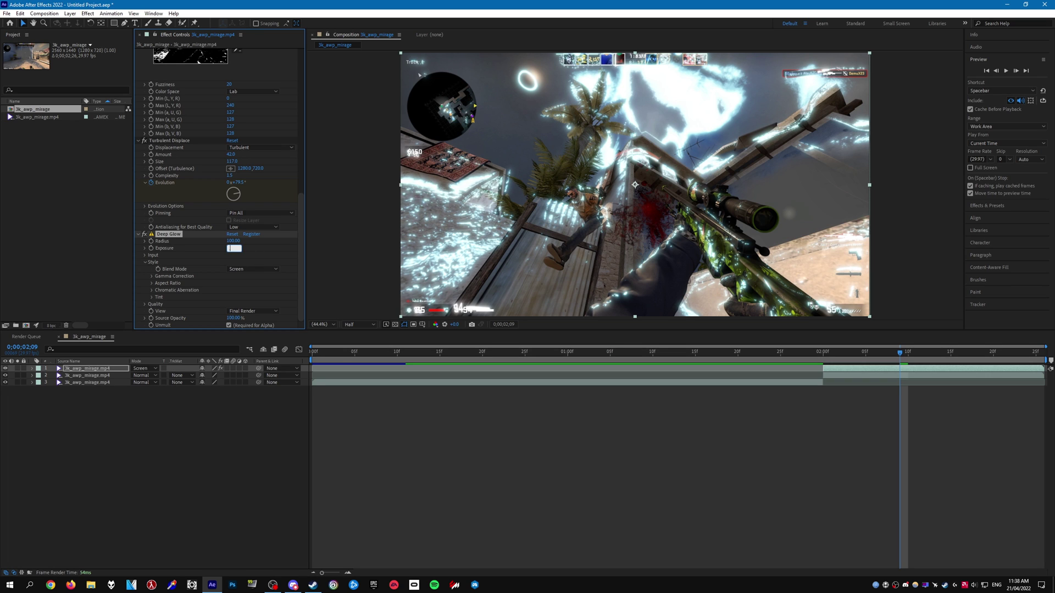
pyautogui.write('0.5')
pyautogui.press('Return')
pyautogui.click(574, 456)
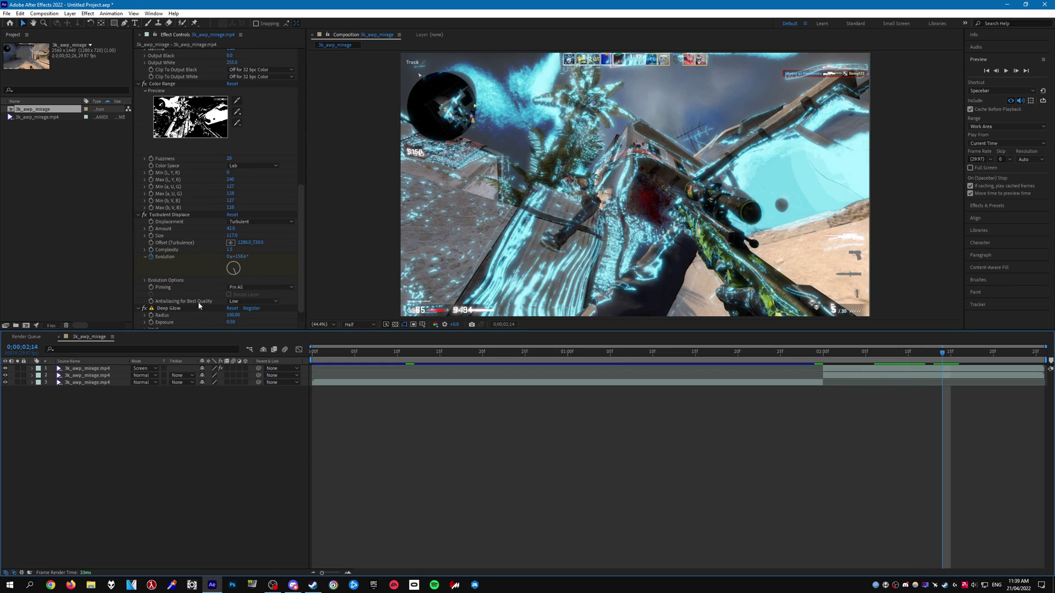
pyautogui.scroll(6, 198, 302)
pyautogui.scroll(2, 278, 298)
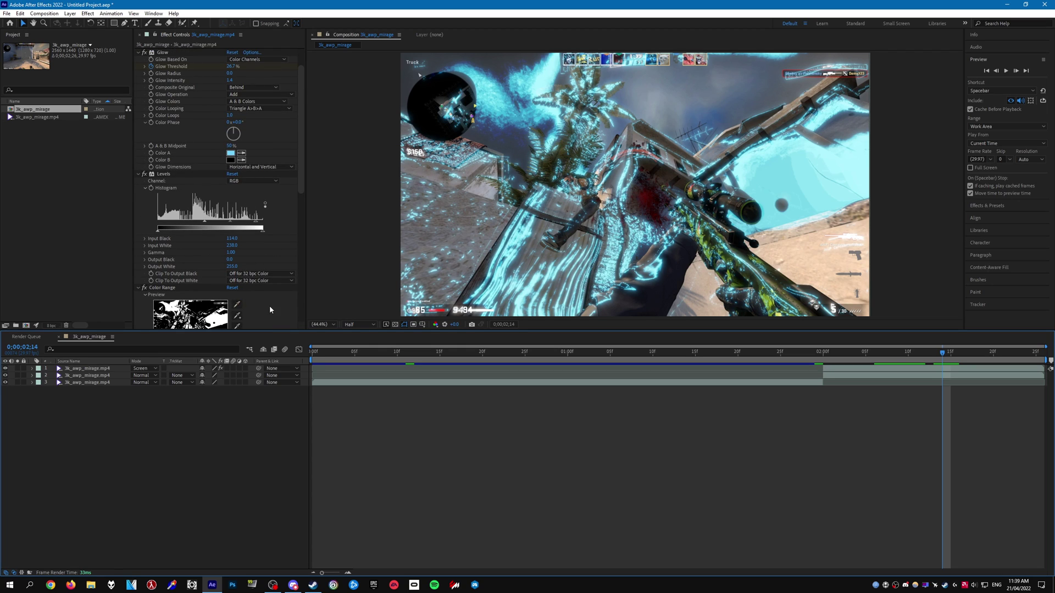
pyautogui.scroll(2, 272, 307)
pyautogui.scroll(-12, 281, 289)
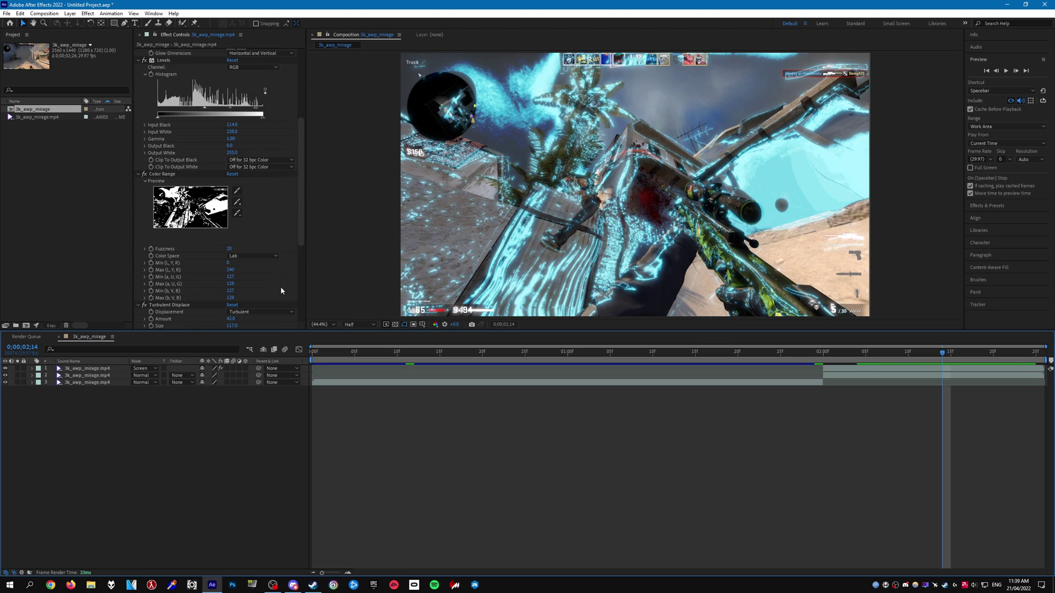
# Add a new adjustment layer and split it at 1;27
pyautogui.moveTo(942, 353); pyautogui.dragTo(797, 353)
pyautogui.click(1006, 71)
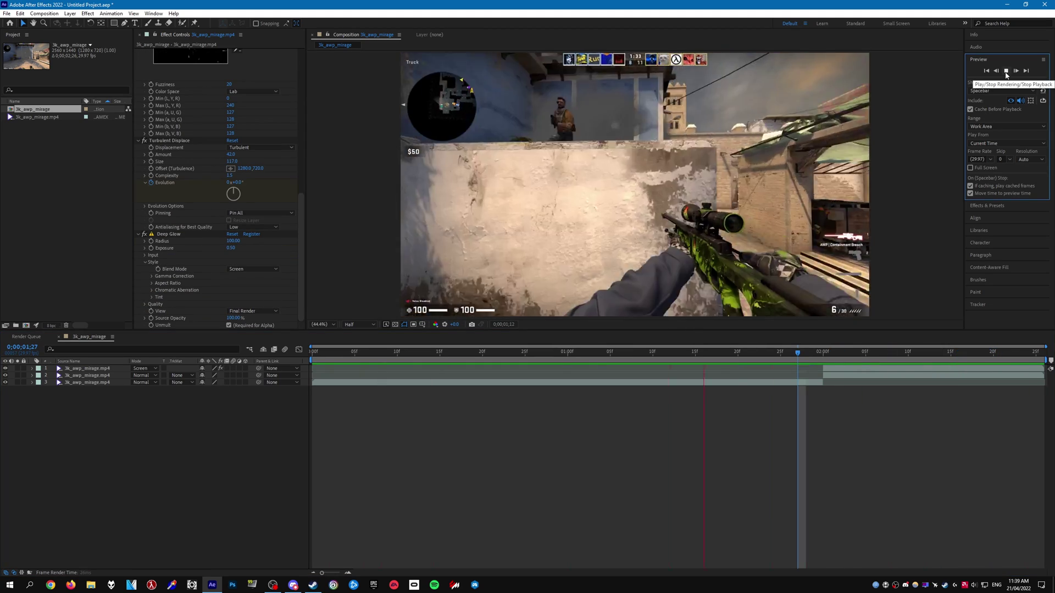
pyautogui.click(1006, 71)
pyautogui.rightClick(167, 414)
pyautogui.moveTo(192, 419)
pyautogui.click(308, 486)
pyautogui.moveTo(500, 353); pyautogui.dragTo(797, 352)
pyautogui.hotkey('ctrl', 'shift', 'd')
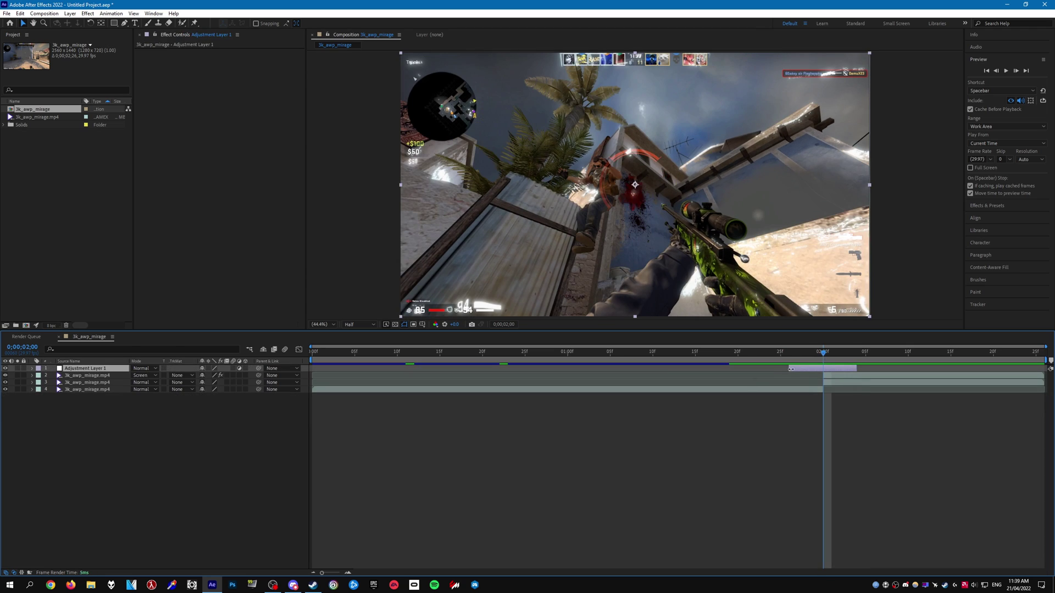
# Keyframe Brightness at 100 at 2;00, falling to 0 by 2;04, with eased keyframes
pyautogui.press('u')
pyautogui.click(227, 59)
pyautogui.write('100')
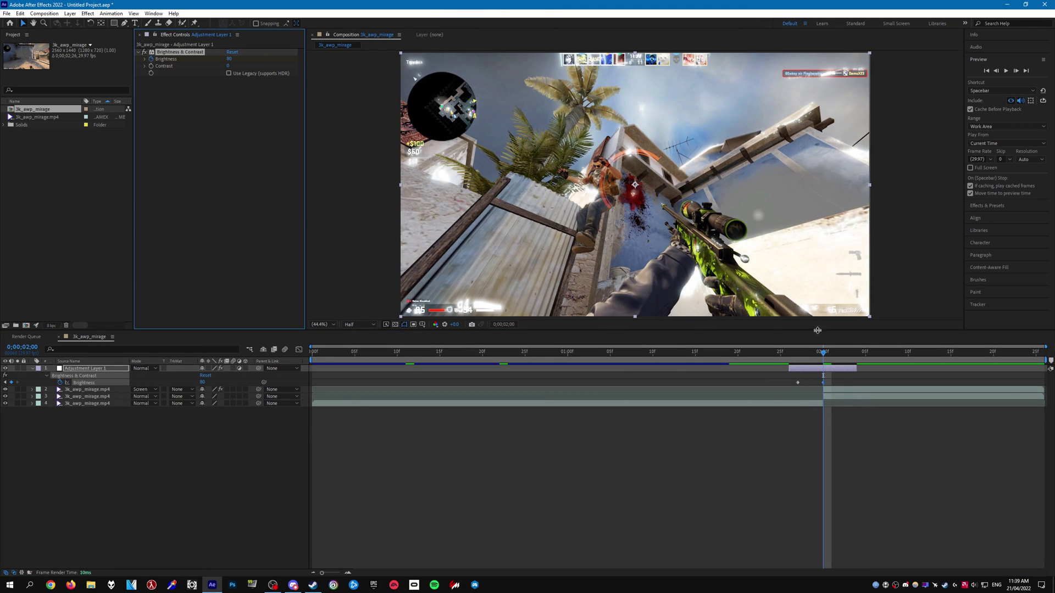
pyautogui.click(228, 59)
pyautogui.write('0')
pyautogui.moveTo(823, 353); pyautogui.dragTo(787, 386)
pyautogui.press('F9')
# Extend the adjustment layer to 2;07 and retime the Brightness keyframes around the flash
pyautogui.moveTo(855, 357); pyautogui.dragTo(823, 357)
pyautogui.moveTo(856, 369); pyautogui.dragTo(882, 383)
pyautogui.moveTo(824, 357); pyautogui.dragTo(806, 383)
pyautogui.moveTo(823, 357); pyautogui.dragTo(790, 361)
pyautogui.moveTo(806, 382); pyautogui.dragTo(798, 383)
pyautogui.moveTo(790, 359); pyautogui.dragTo(823, 360)
# Apply Minimax to the adjustment layer, set to smear horizontally only
pyautogui.hotkey('ctrl', 'space')
pyautogui.write('mini')
pyautogui.press('Return')
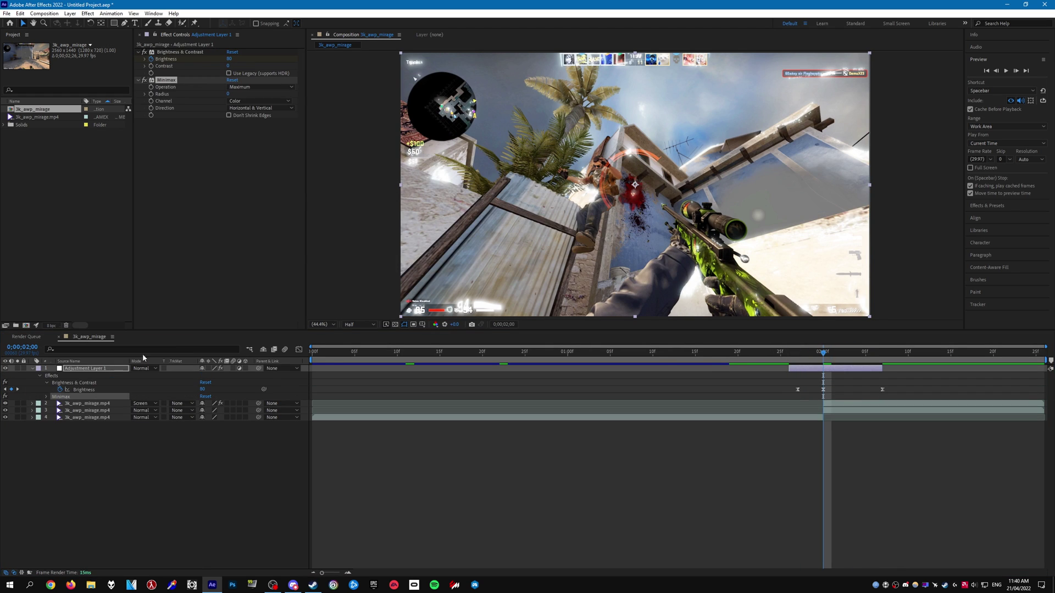
pyautogui.click(260, 109)
pyautogui.click(250, 126)
# Keyframe Minimax Radius from 0 at 1;27 to 29 at 2;00, then preview the impact flash
pyautogui.click(228, 94)
pyautogui.moveTo(234, 94); pyautogui.dragTo(240, 94)
pyautogui.write('0')
pyautogui.click(5, 389)
pyautogui.click(47, 396)
pyautogui.click(60, 404)
pyautogui.click(17, 390)
pyautogui.press('space')
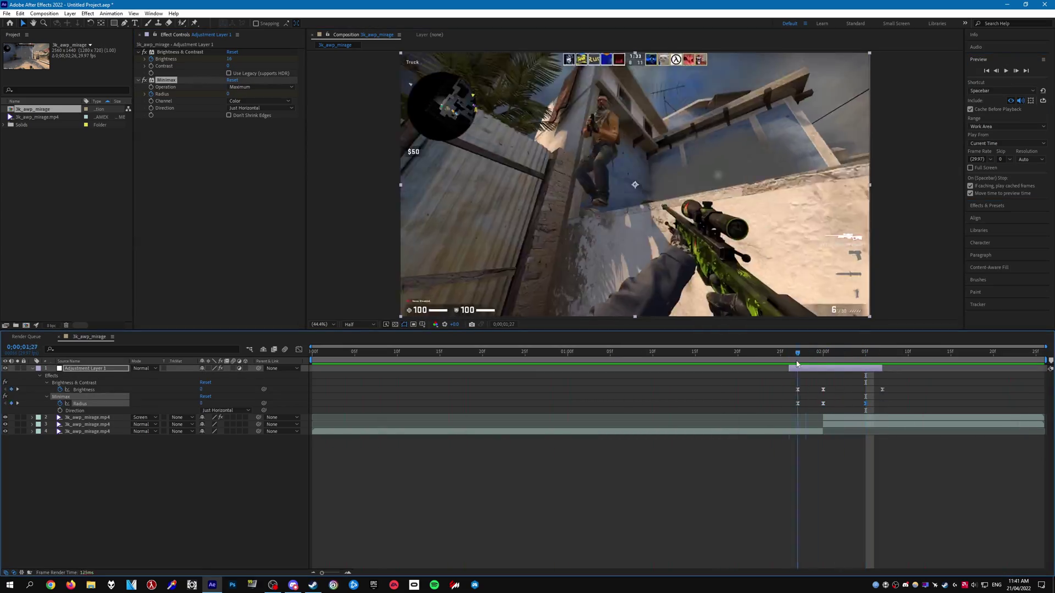
pyautogui.click(1008, 71)
pyautogui.click(823, 353)
pyautogui.click(33, 368)
# Add Adjustment Layer 2 with a Magic Bullet Looks grade, checked at 2;12
pyautogui.rightClick(61, 431)
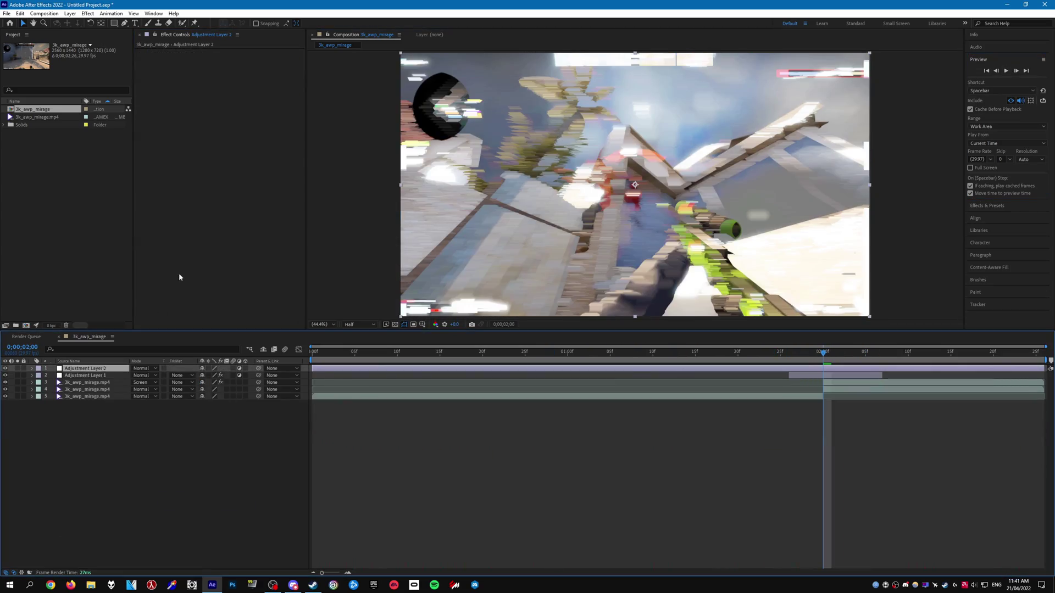
pyautogui.rightClick(179, 277)
pyautogui.moveTo(857, 357); pyautogui.dragTo(923, 357)
pyautogui.click(163, 95)
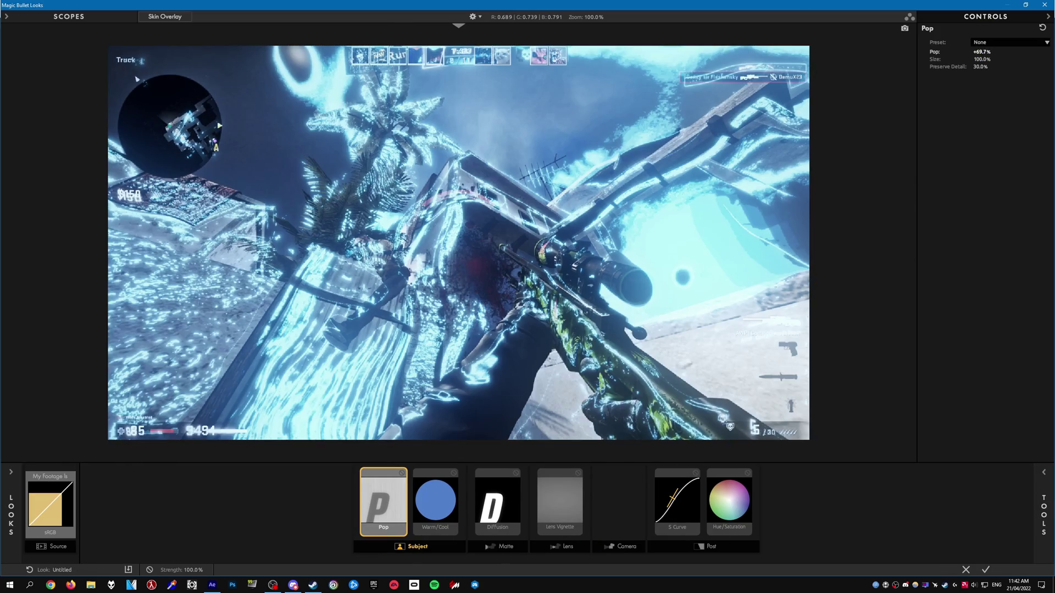
pyautogui.click(985, 570)
# Apply RSMB motion blur to Adjustment Layer 2 and set its Blur Amount
pyautogui.click(647, 353)
pyautogui.click(900, 352)
pyautogui.click(109, 369)
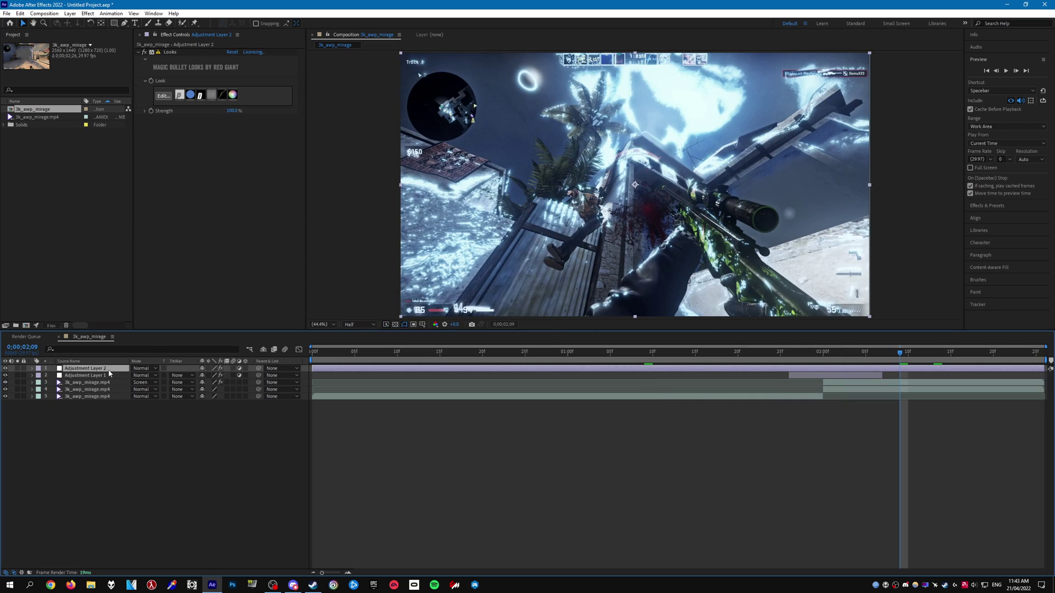
pyautogui.hotkey('ctrl', 'space')
pyautogui.press('Escape')
pyautogui.hotkey('ctrl', 'space')
pyautogui.write('rsm')
pyautogui.click(130, 325)
pyautogui.click(232, 124)
# Keyframe the glow layer's Glow Threshold at 2;00 and lower it for the hit
pyautogui.click(822, 352)
pyautogui.click(835, 383)
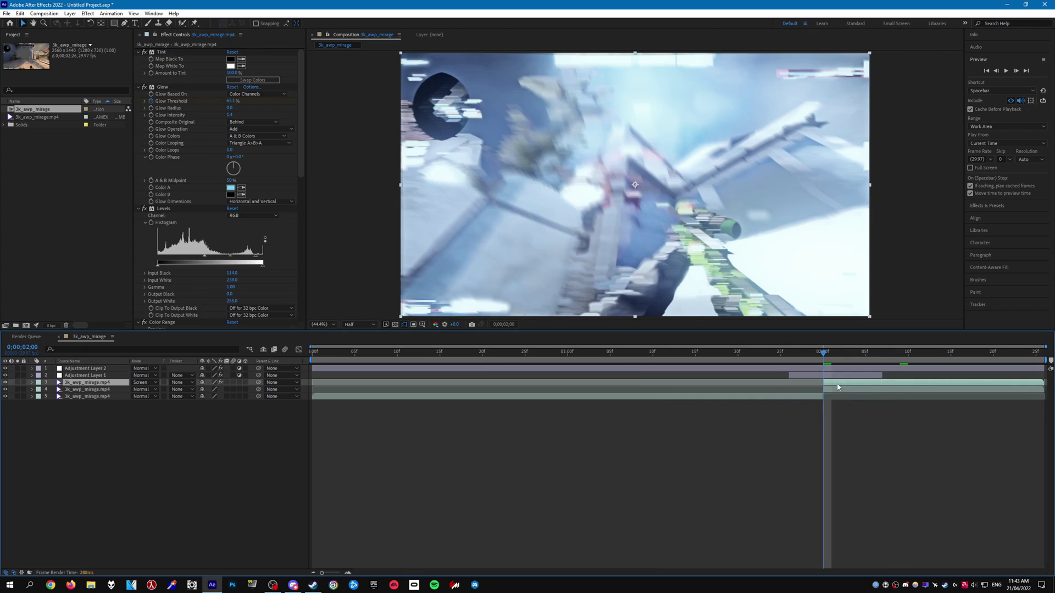
pyautogui.click(151, 101)
pyautogui.moveTo(232, 101); pyautogui.dragTo(207, 101)
pyautogui.click(906, 352)
pyautogui.moveTo(907, 354); pyautogui.dragTo(1010, 353)
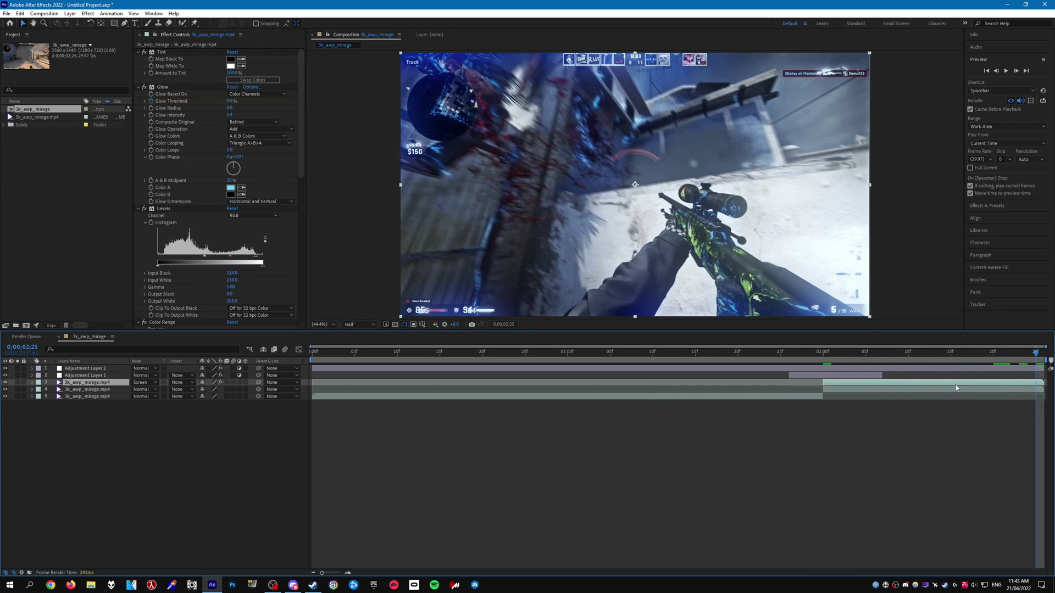
pyautogui.press('u')
pyautogui.press('u')
pyautogui.click(101, 437)
pyautogui.press('pagedown')
pyautogui.press('pagedown')
pyautogui.press('pagedown')
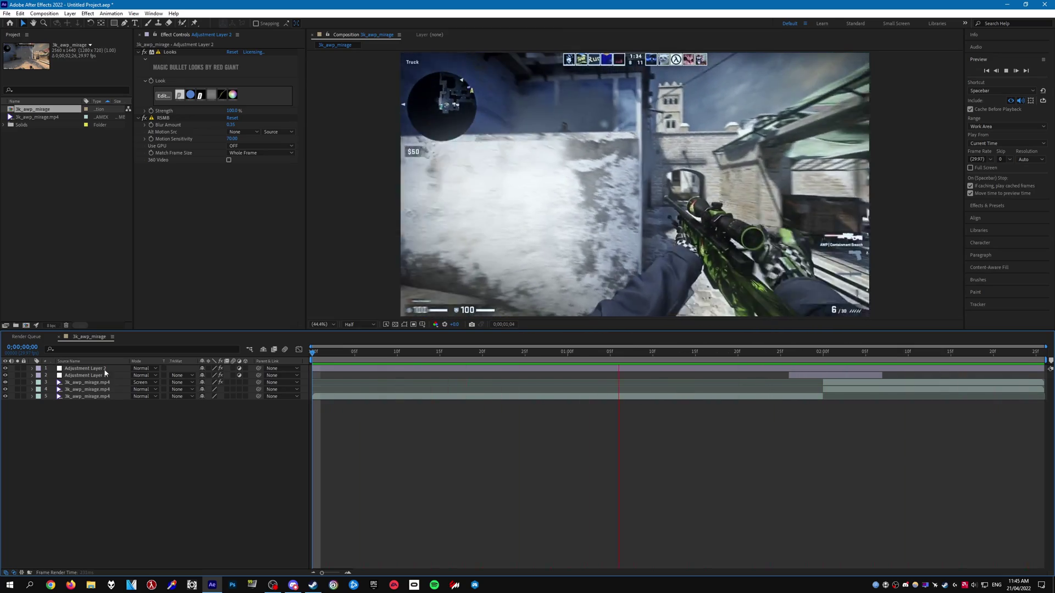
pyautogui.click(105, 374)
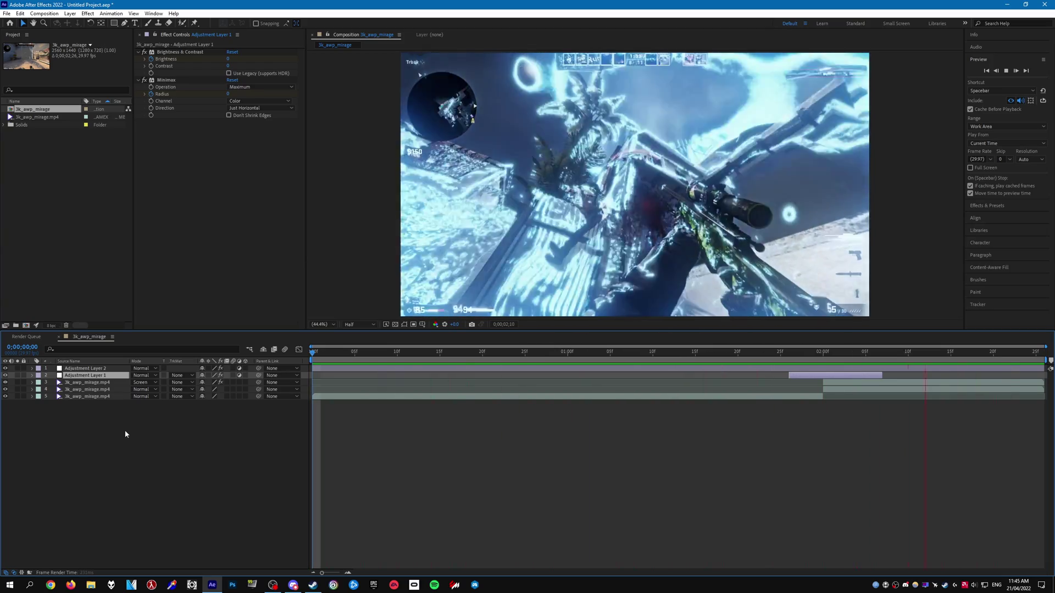
pyautogui.hotkey('ctrl', 'Down')
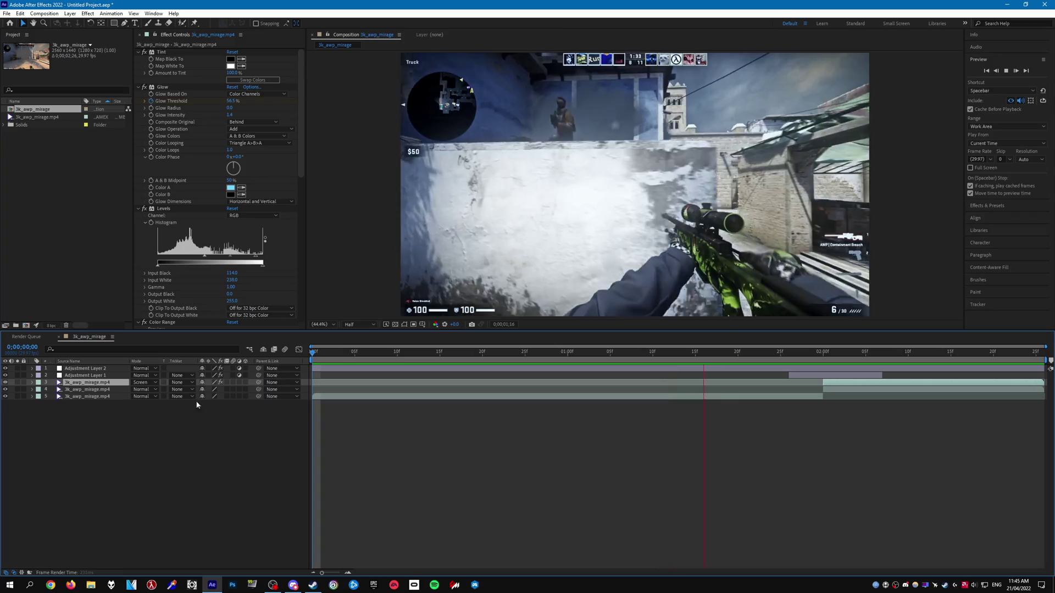
pyautogui.scroll(-12, 199, 308)
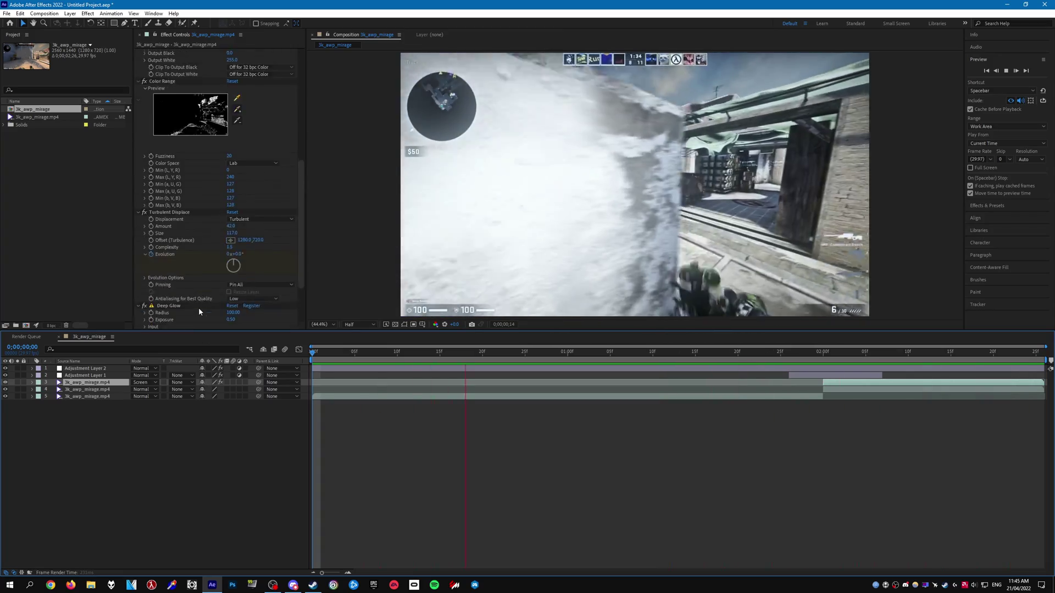
pyautogui.scroll(12, 199, 307)
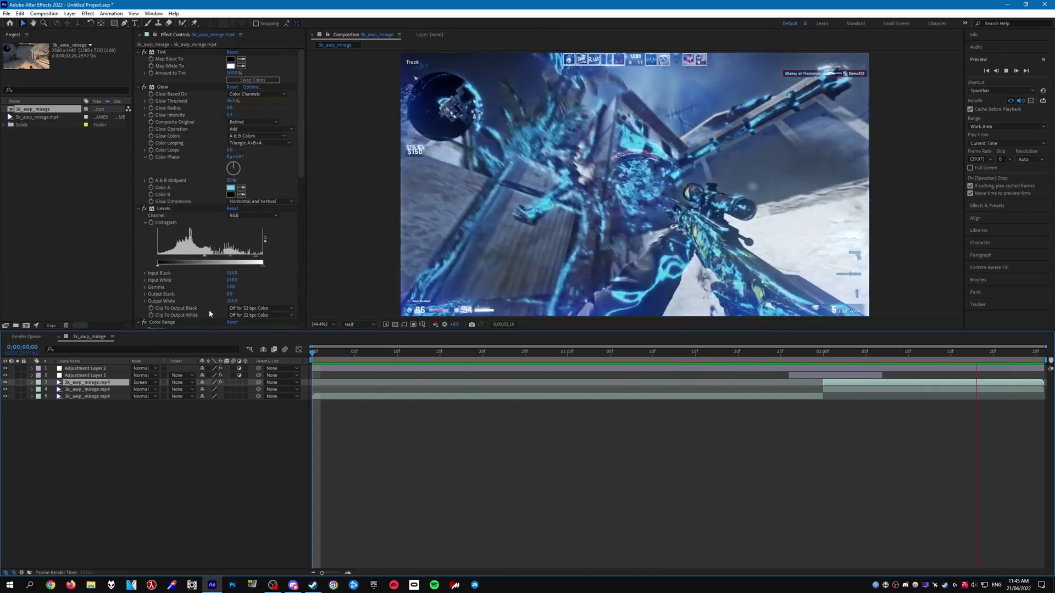
pyautogui.scroll(-12, 199, 281)
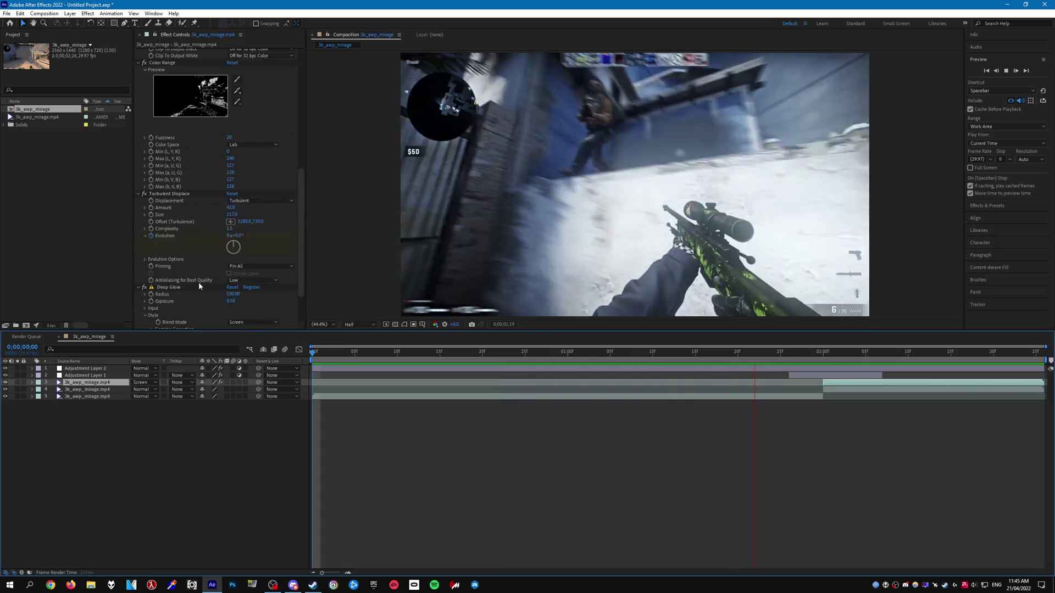